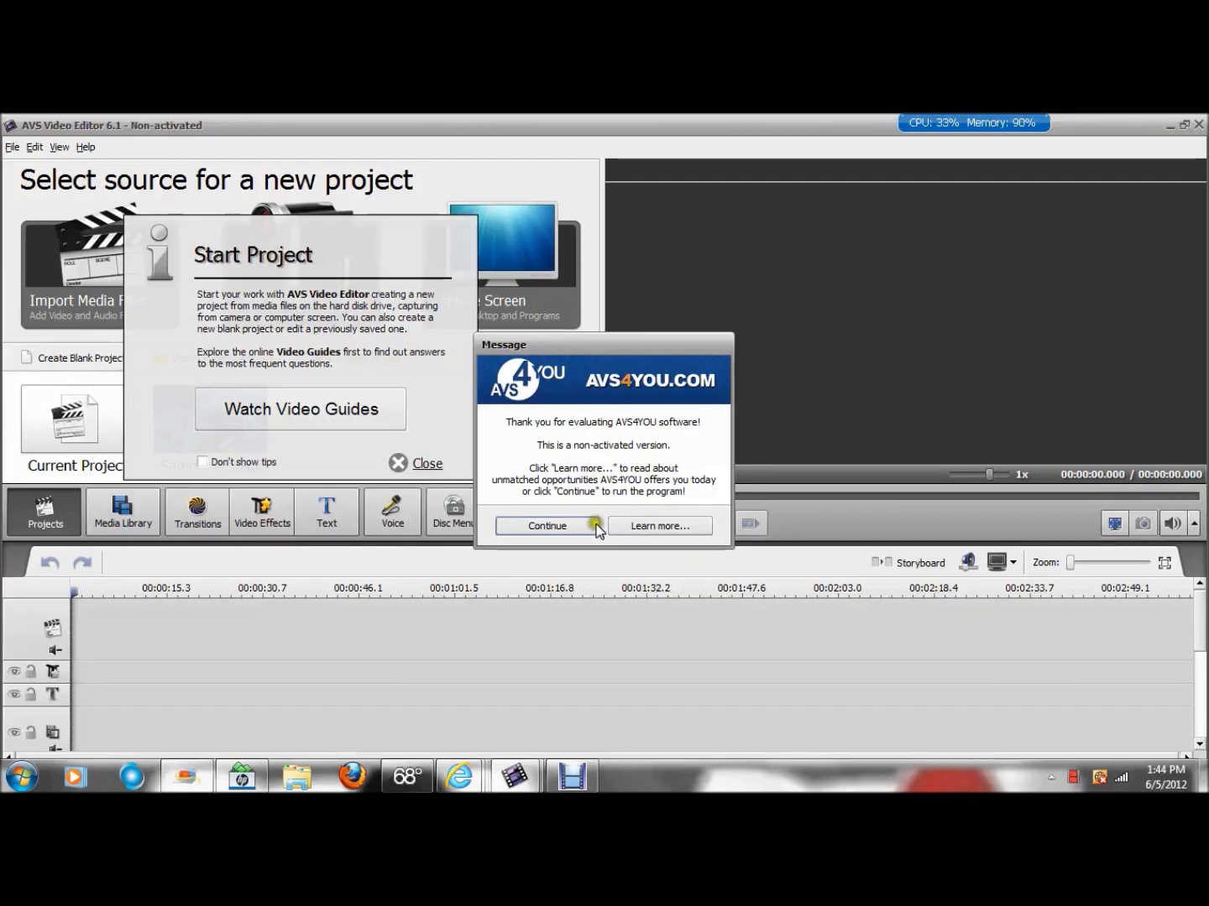
- Dismiss the AVS4YOU evaluation message and the Start Project tips dialog
left_click(558, 525)
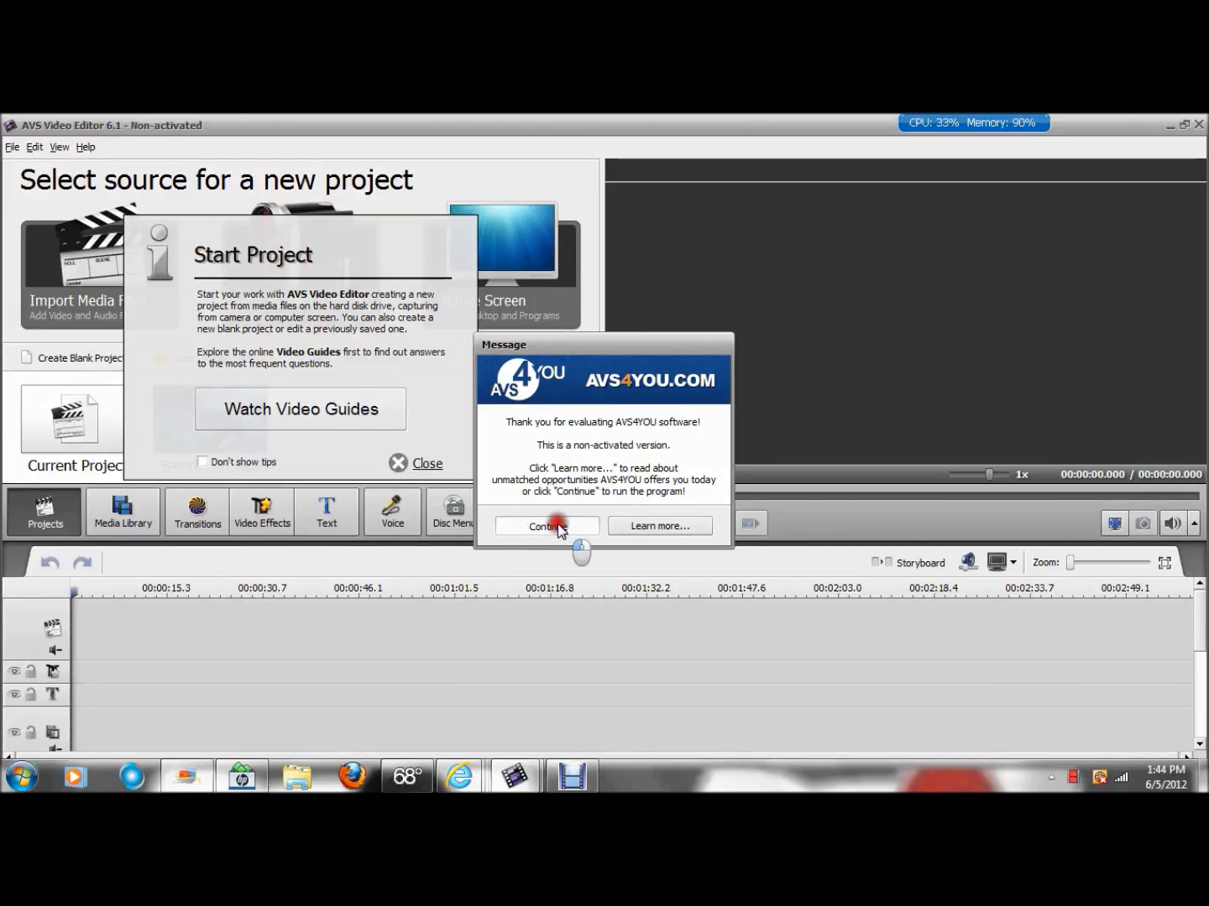
left_click(426, 462)
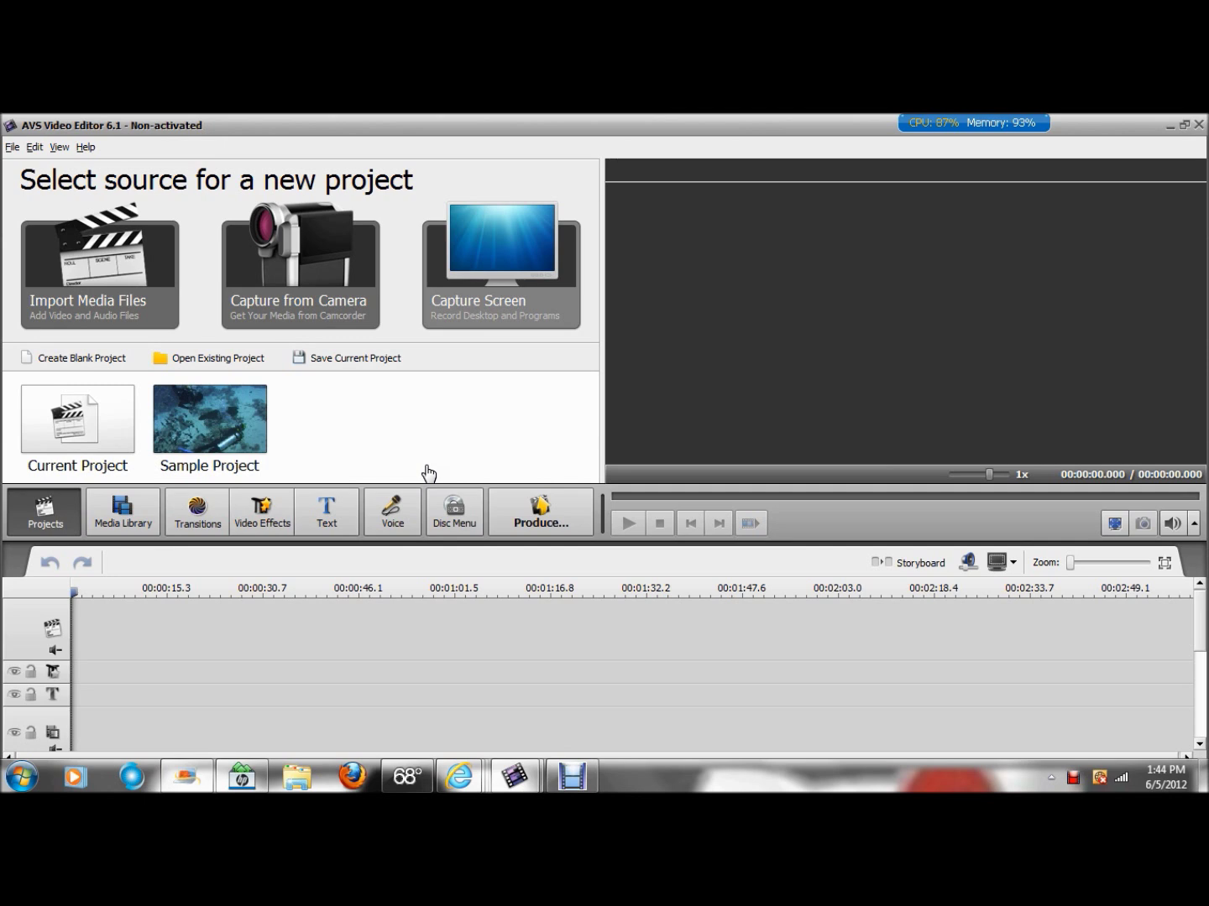
left_click(427, 468)
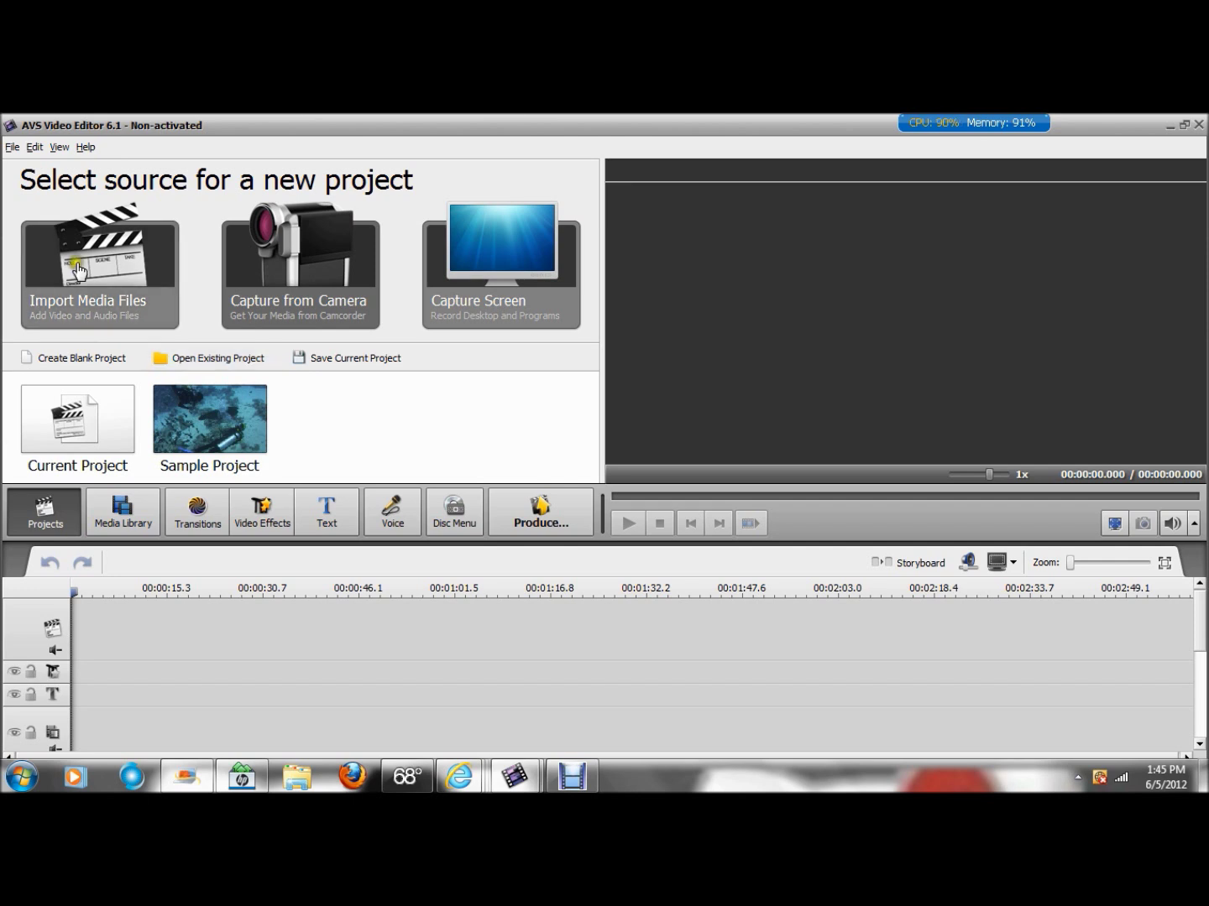
left_click(12, 147)
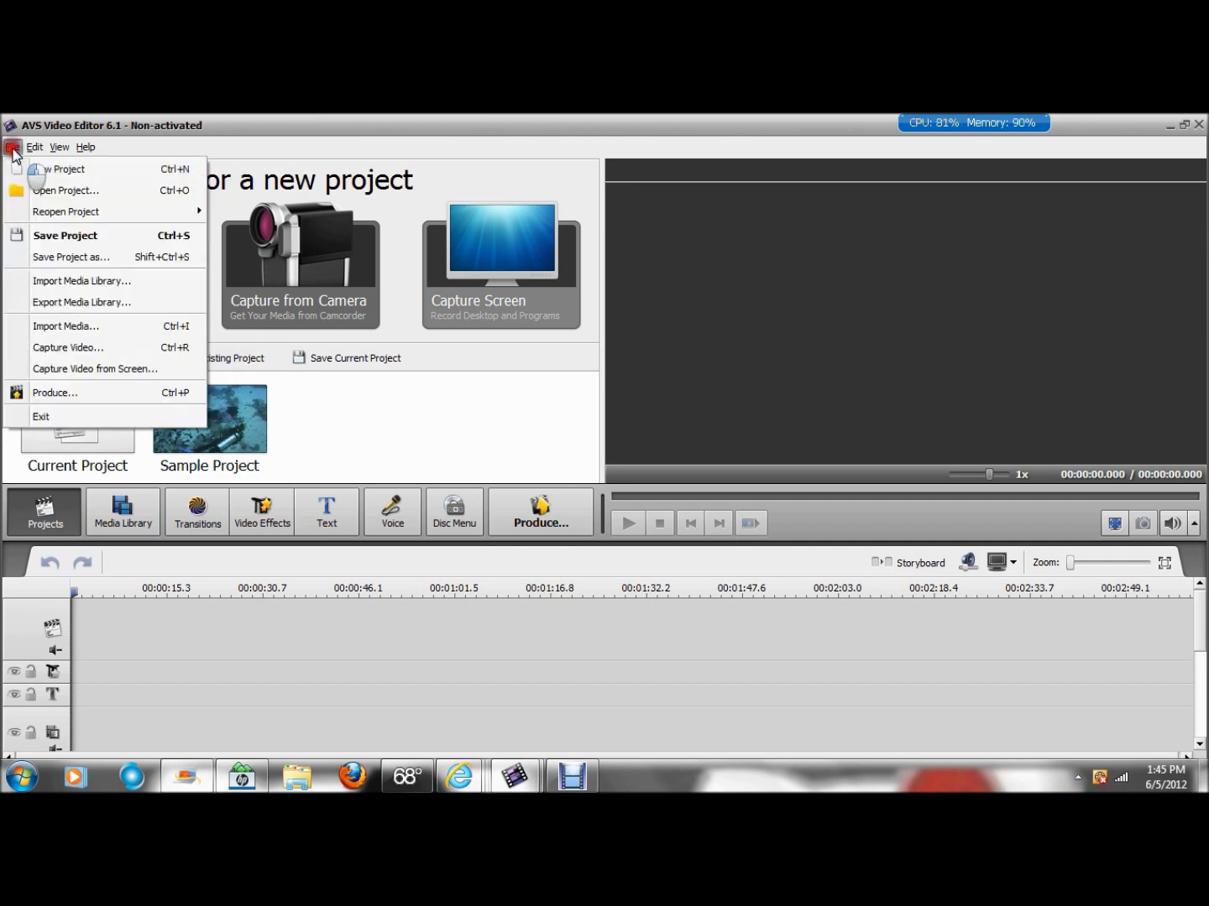
- Import the Kitty video from Desktop\John Lennon Mash up, then close the Media Library tips
left_click(55, 329)
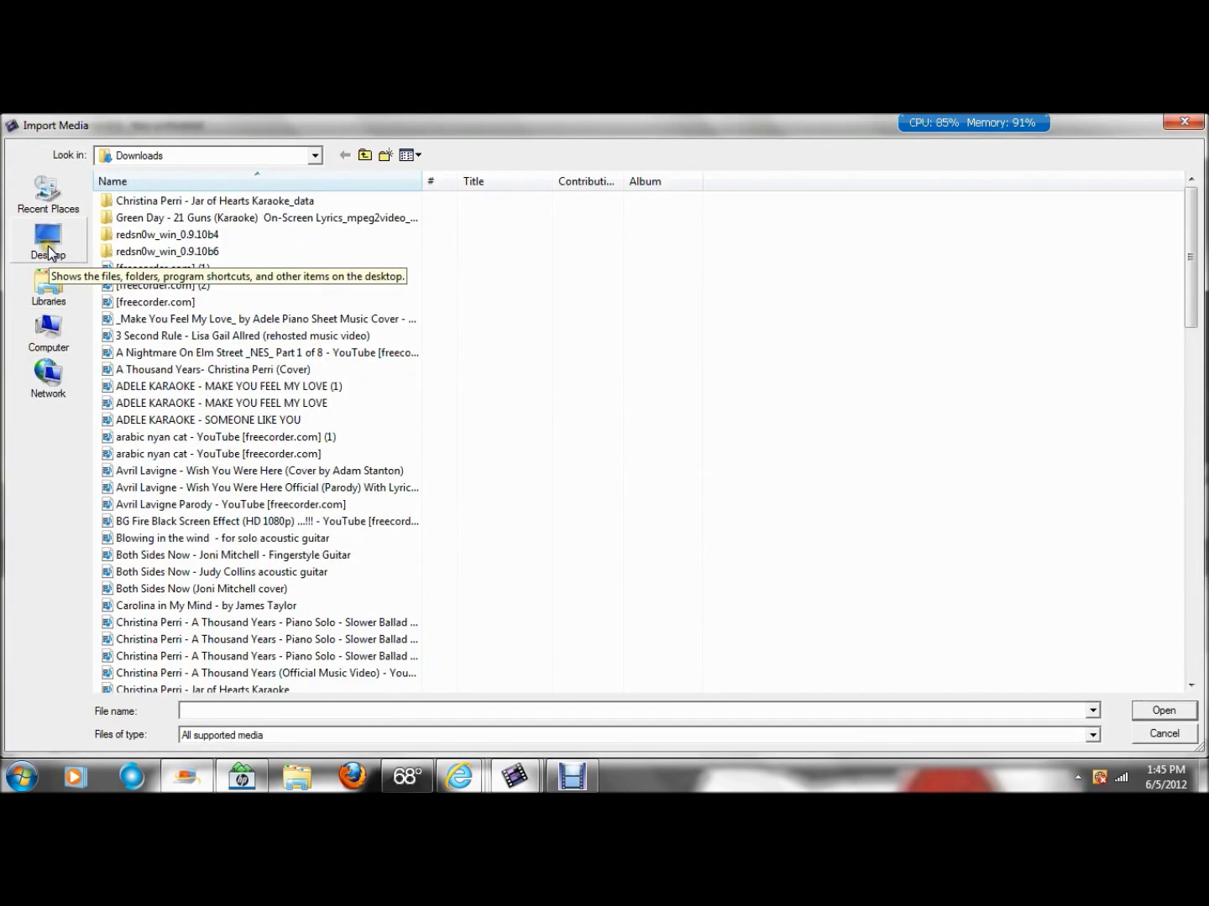
left_click(50, 244)
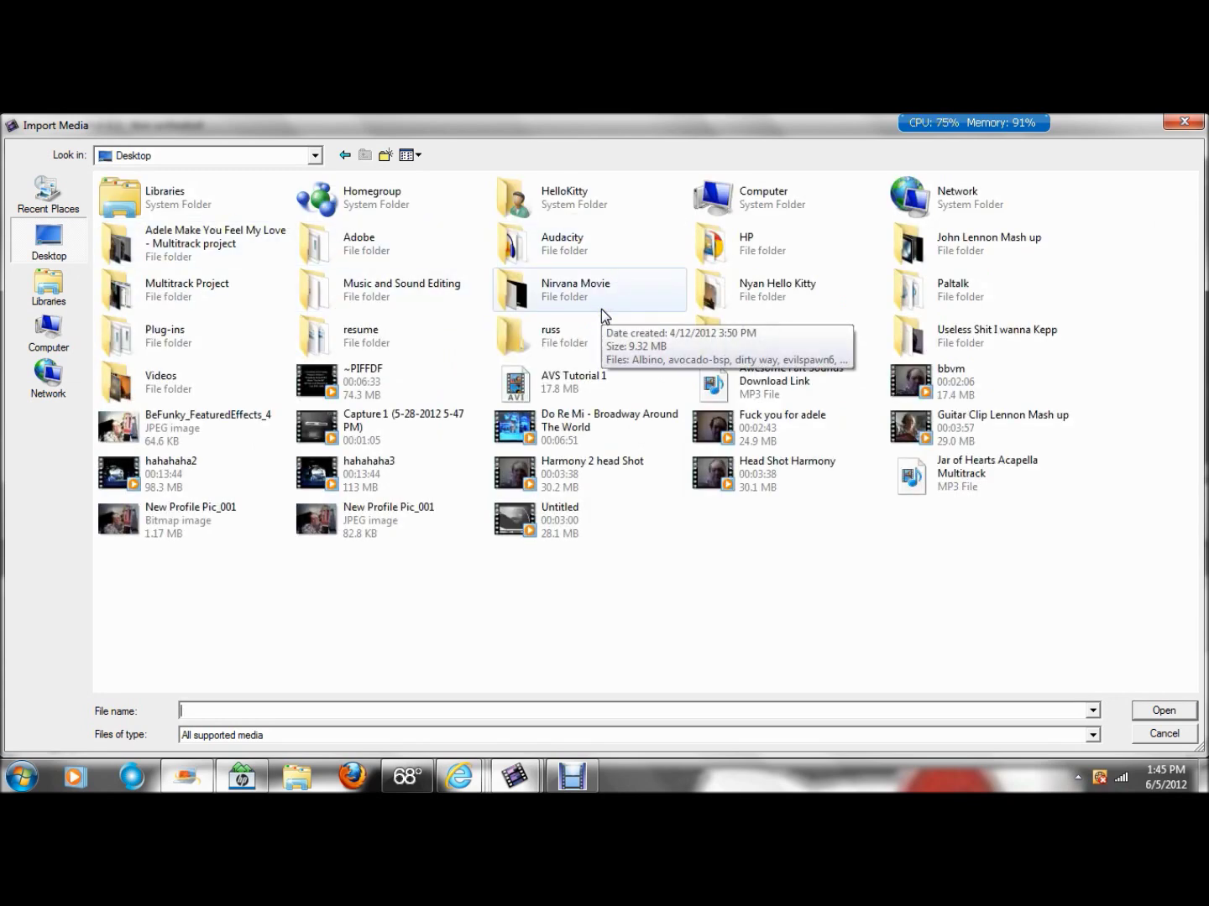
double_click(927, 242)
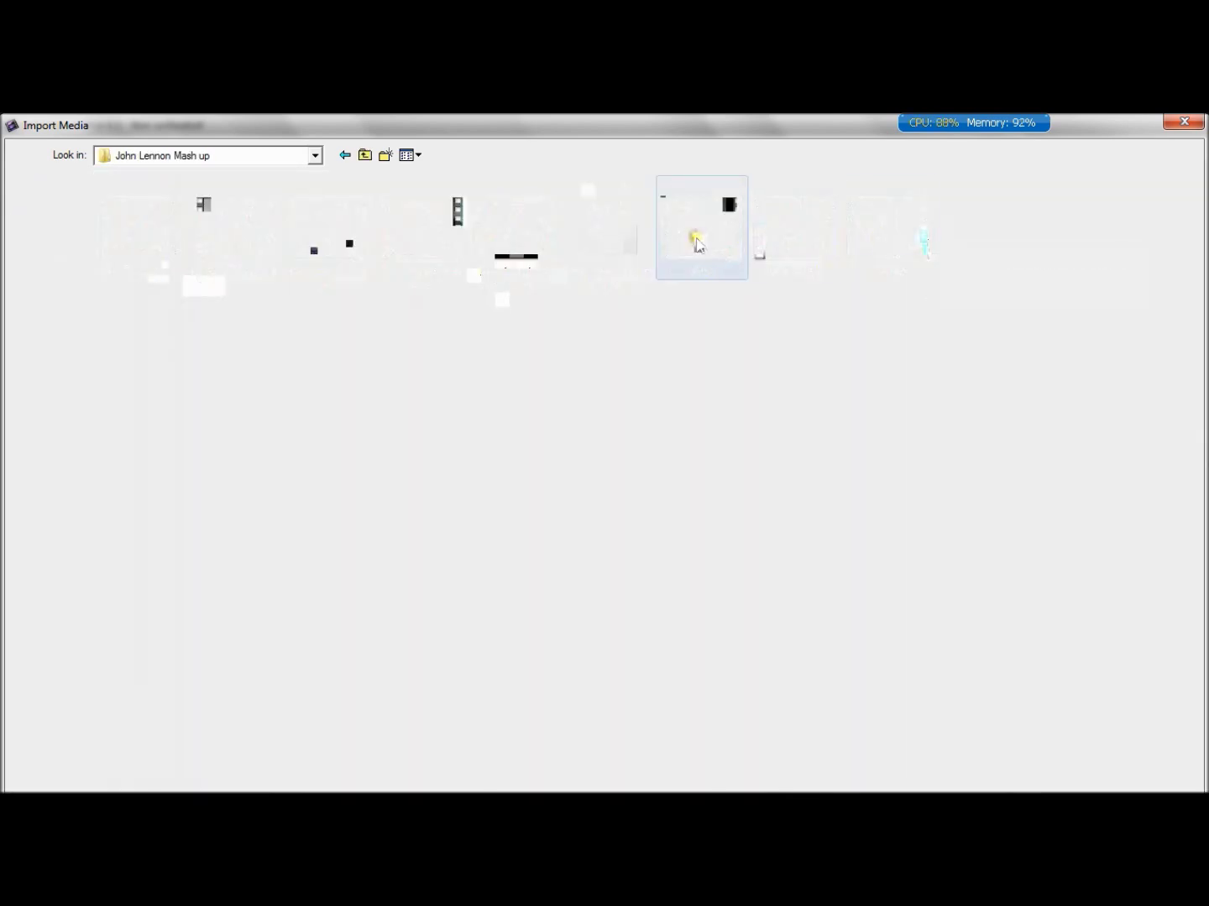
left_click(697, 245)
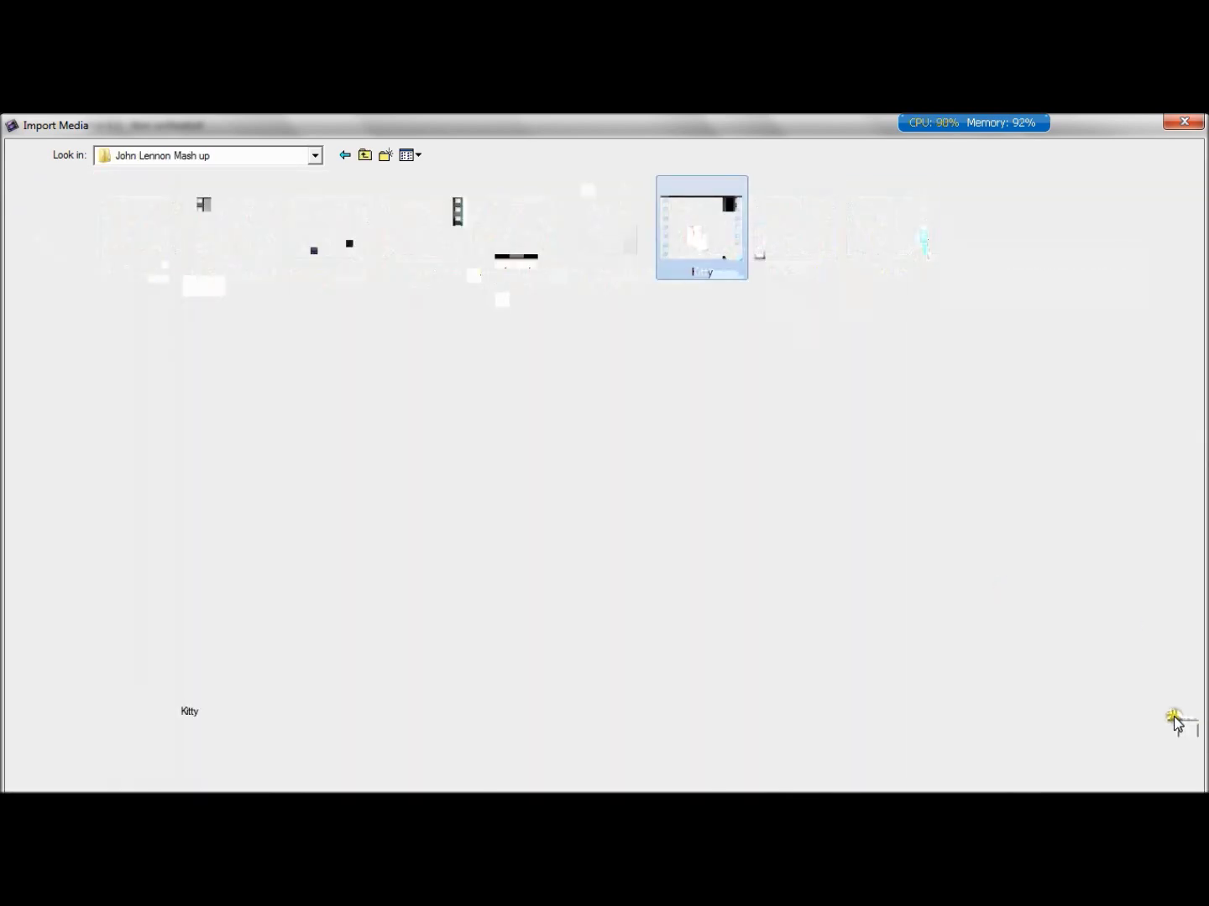
left_click(1174, 721)
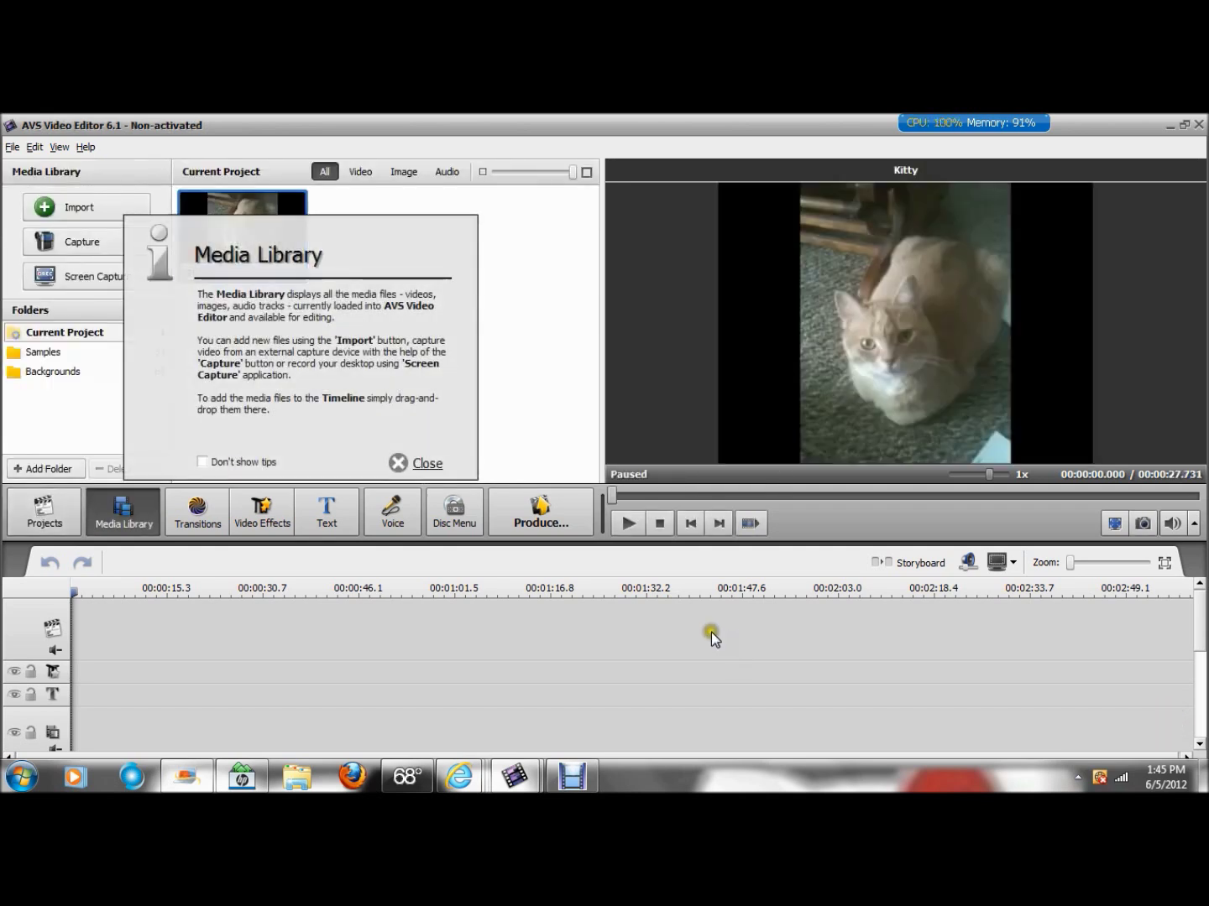
left_click(428, 464)
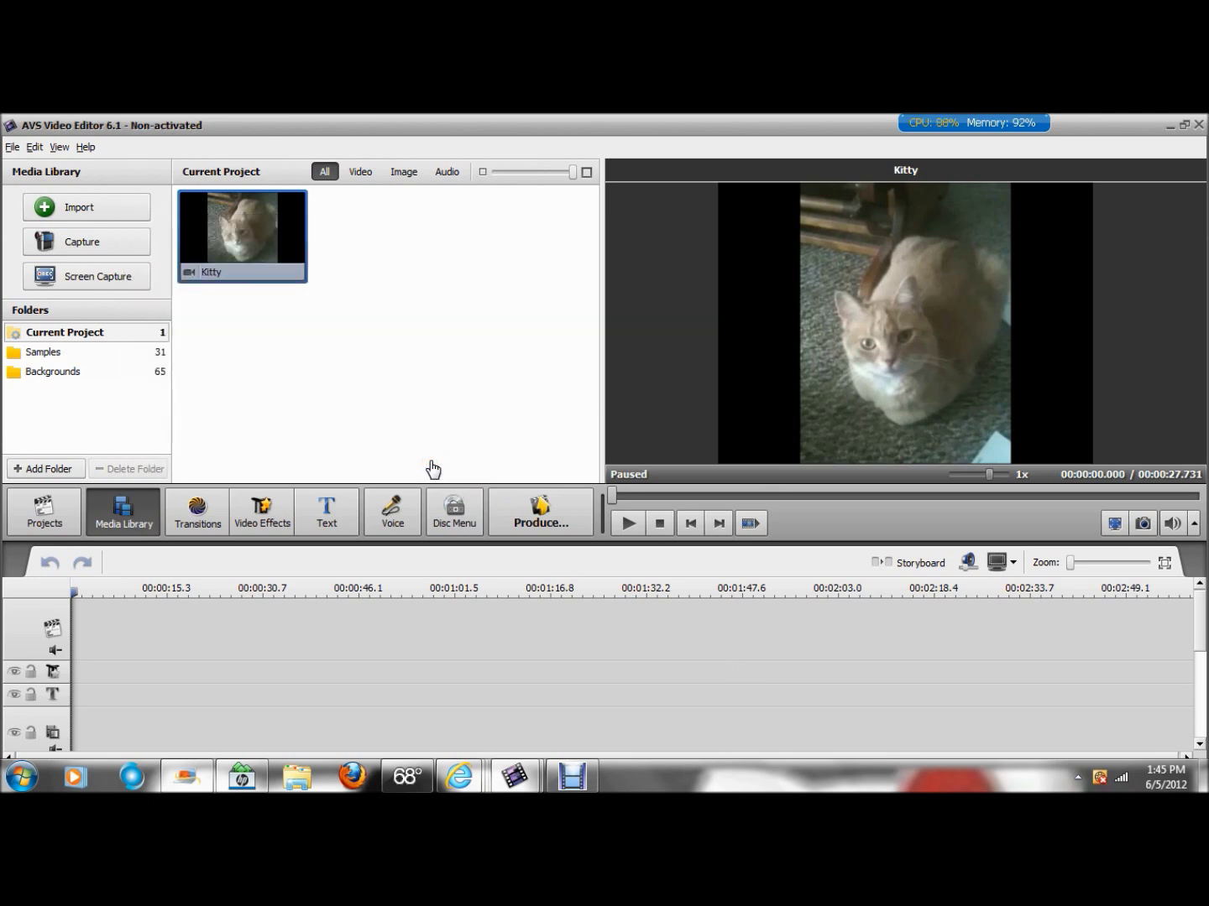
- Place the Kitty clip on the timeline's video track, play it, pause, and rewind near the start
left_click_drag(249, 228, 75, 613)
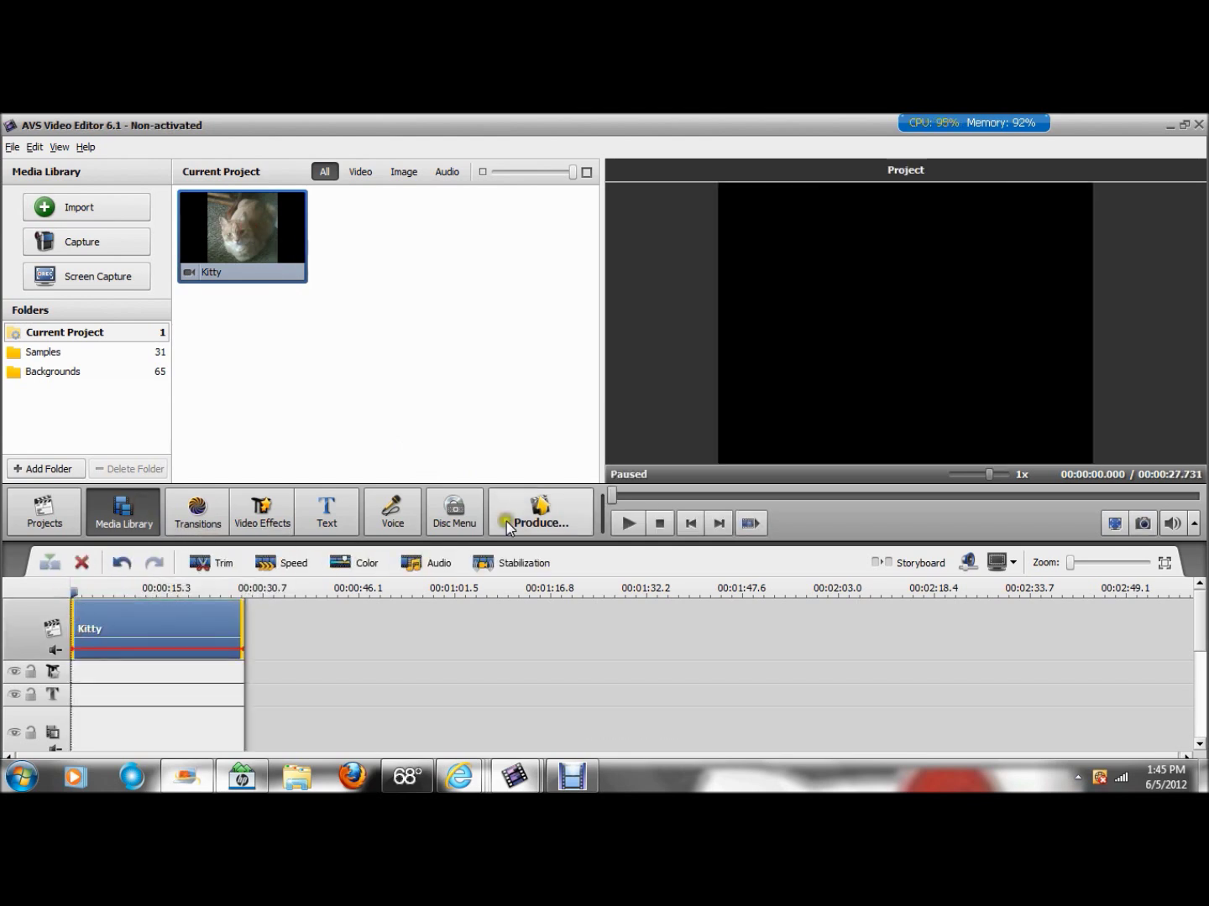
left_click(629, 524)
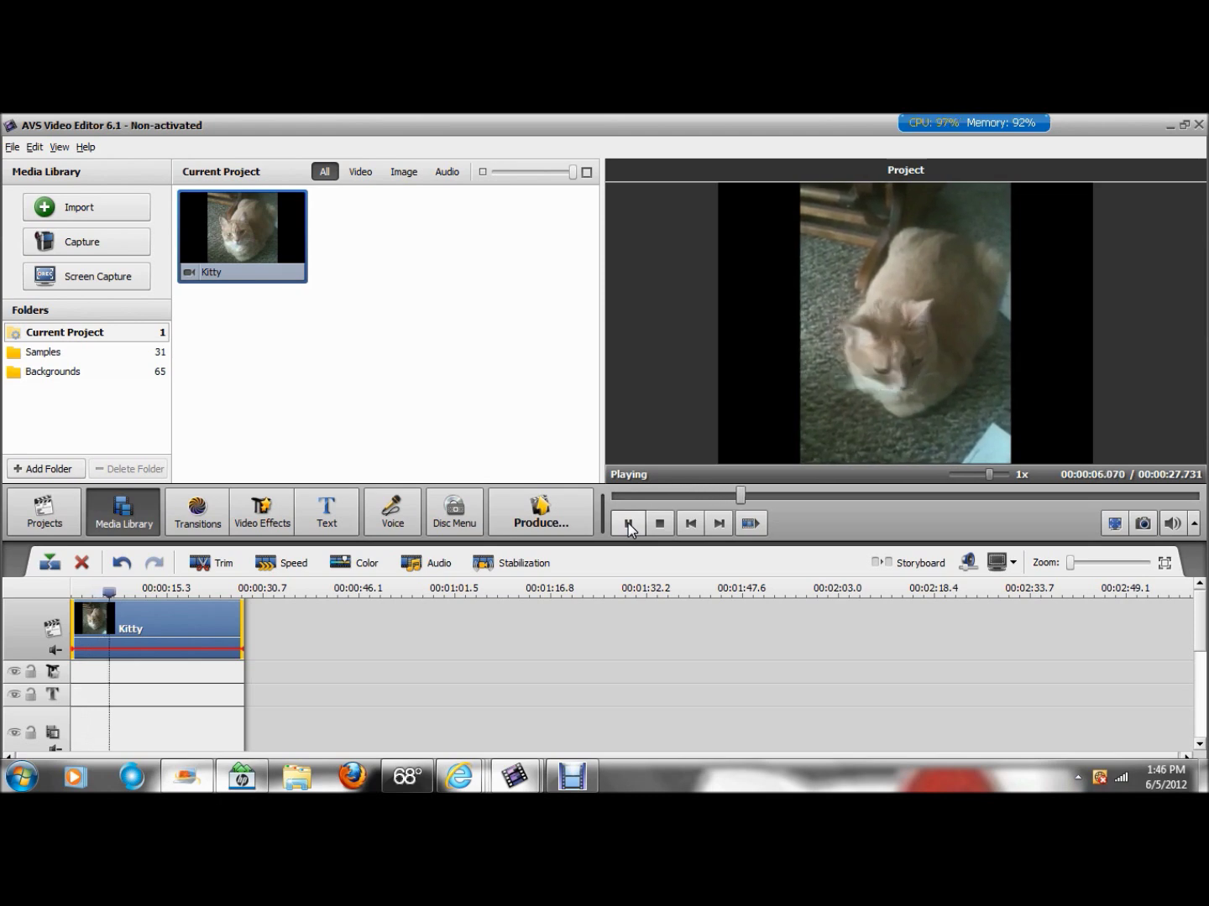
left_click(628, 523)
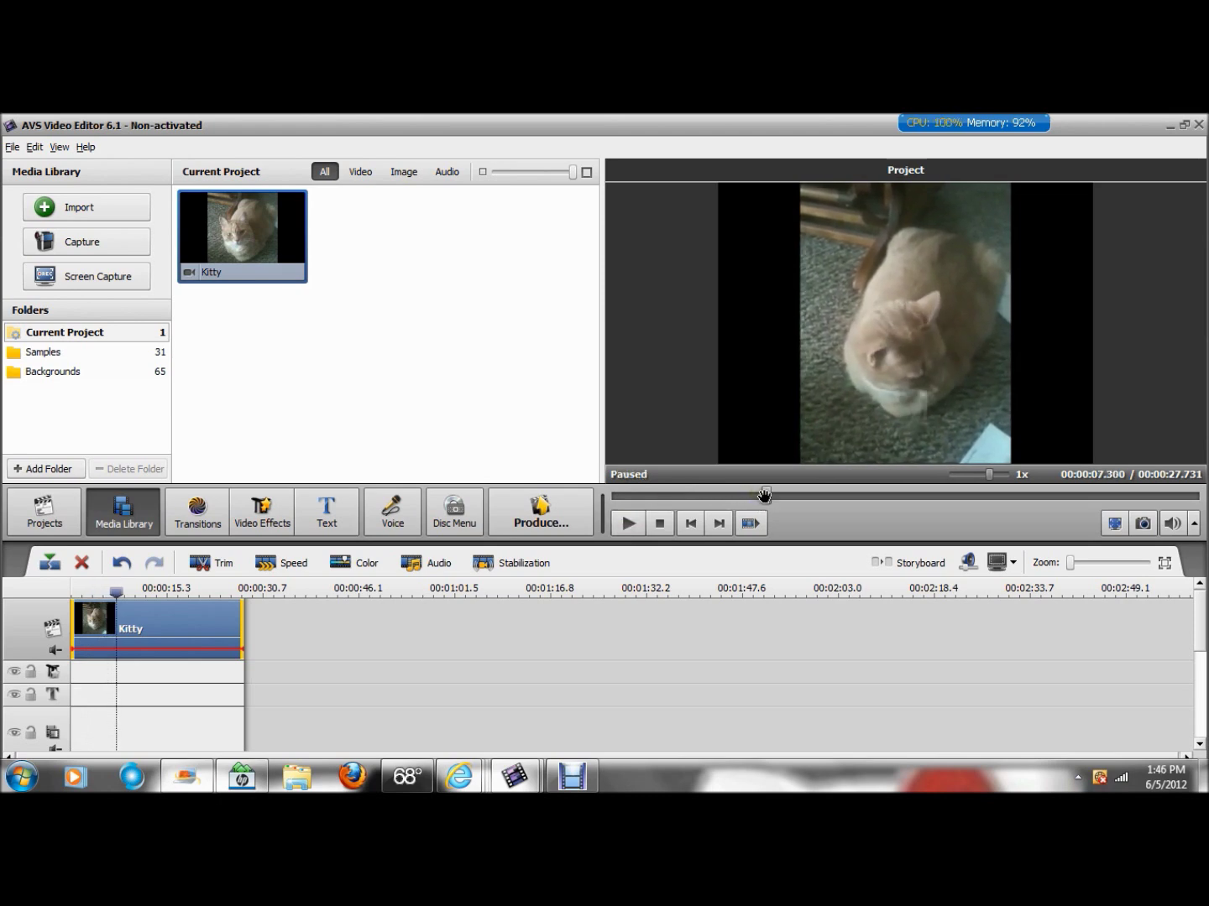
left_click_drag(671, 497, 615, 497)
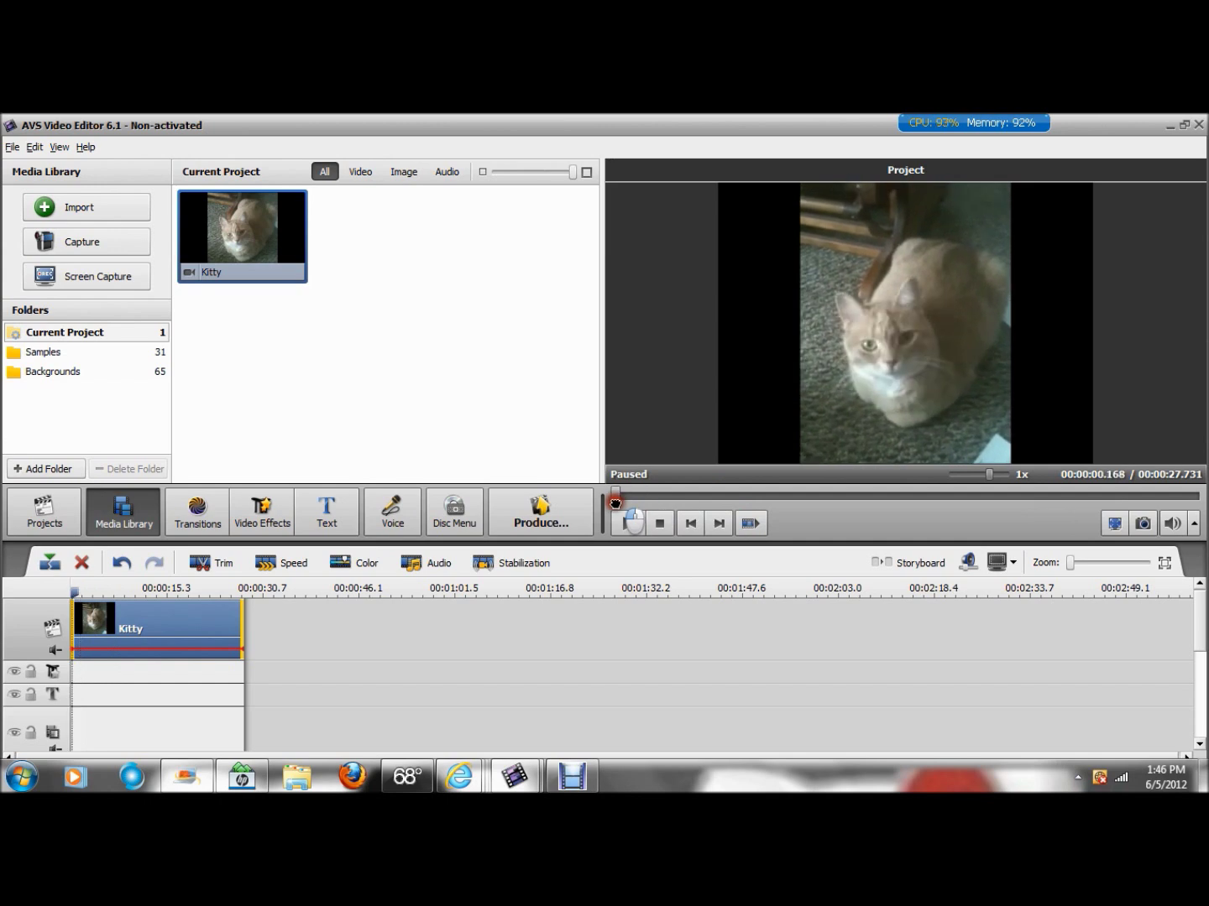
- Add an extra overlay line below the Kitty track with the overlay header's Add Line option
left_click(1198, 745)
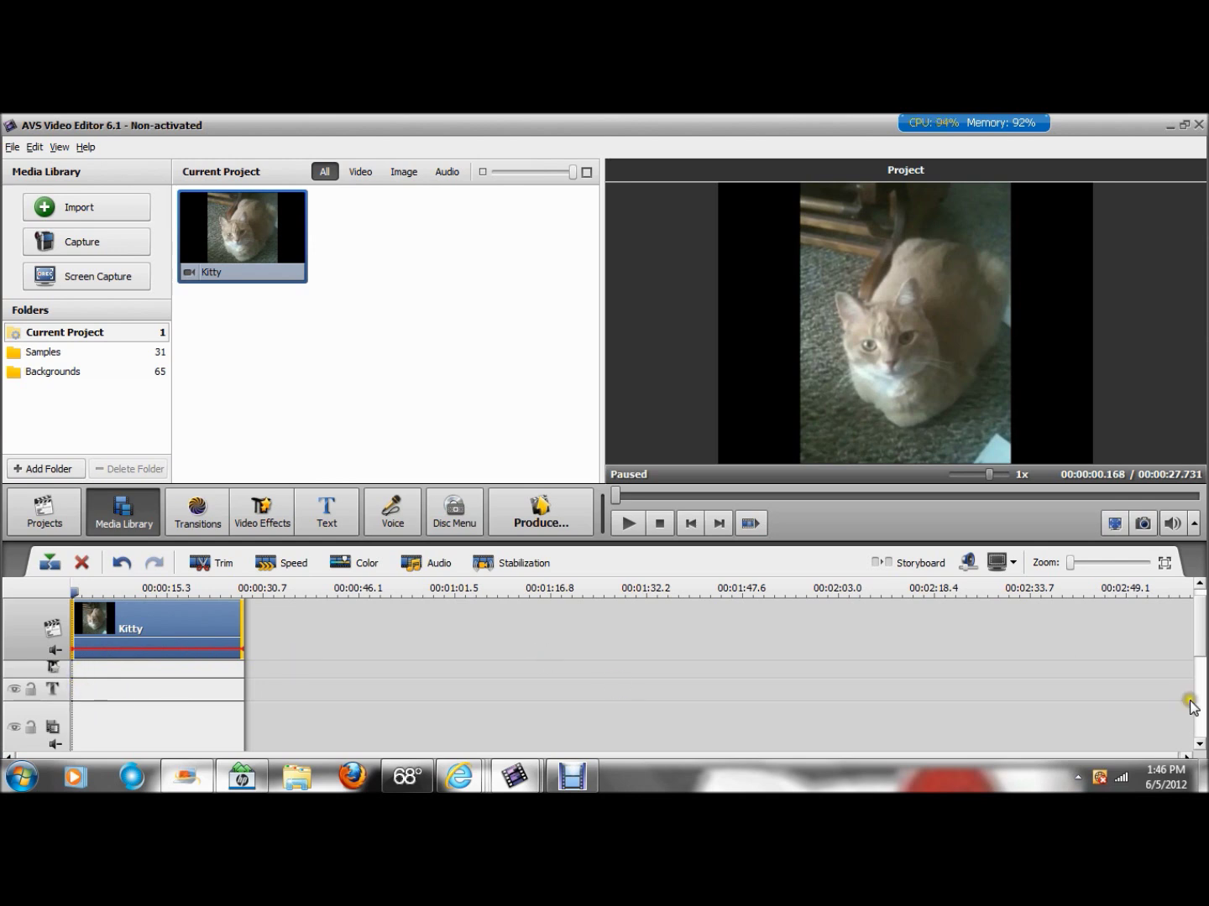
left_click(1198, 745)
left_click(1199, 744)
left_click(1199, 745)
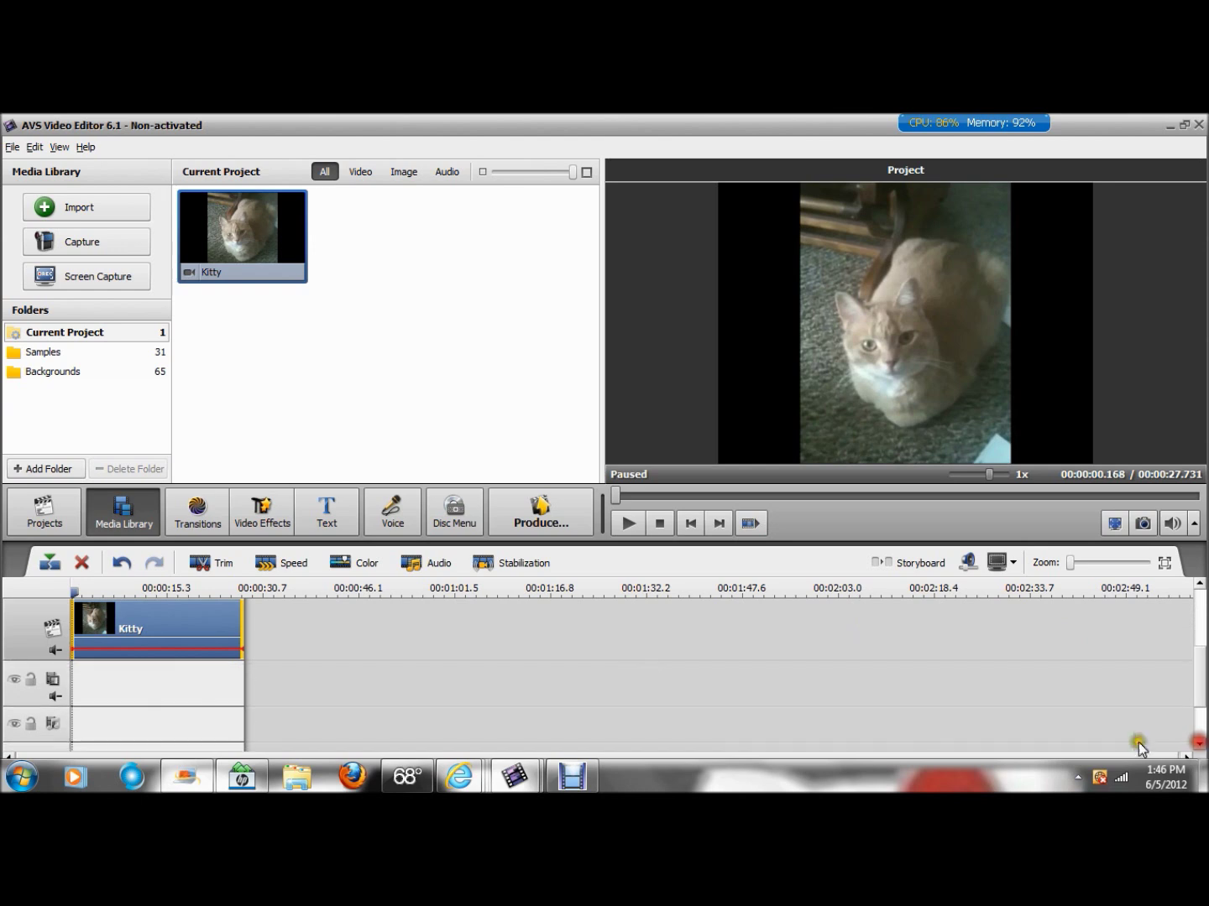
right_click(121, 689)
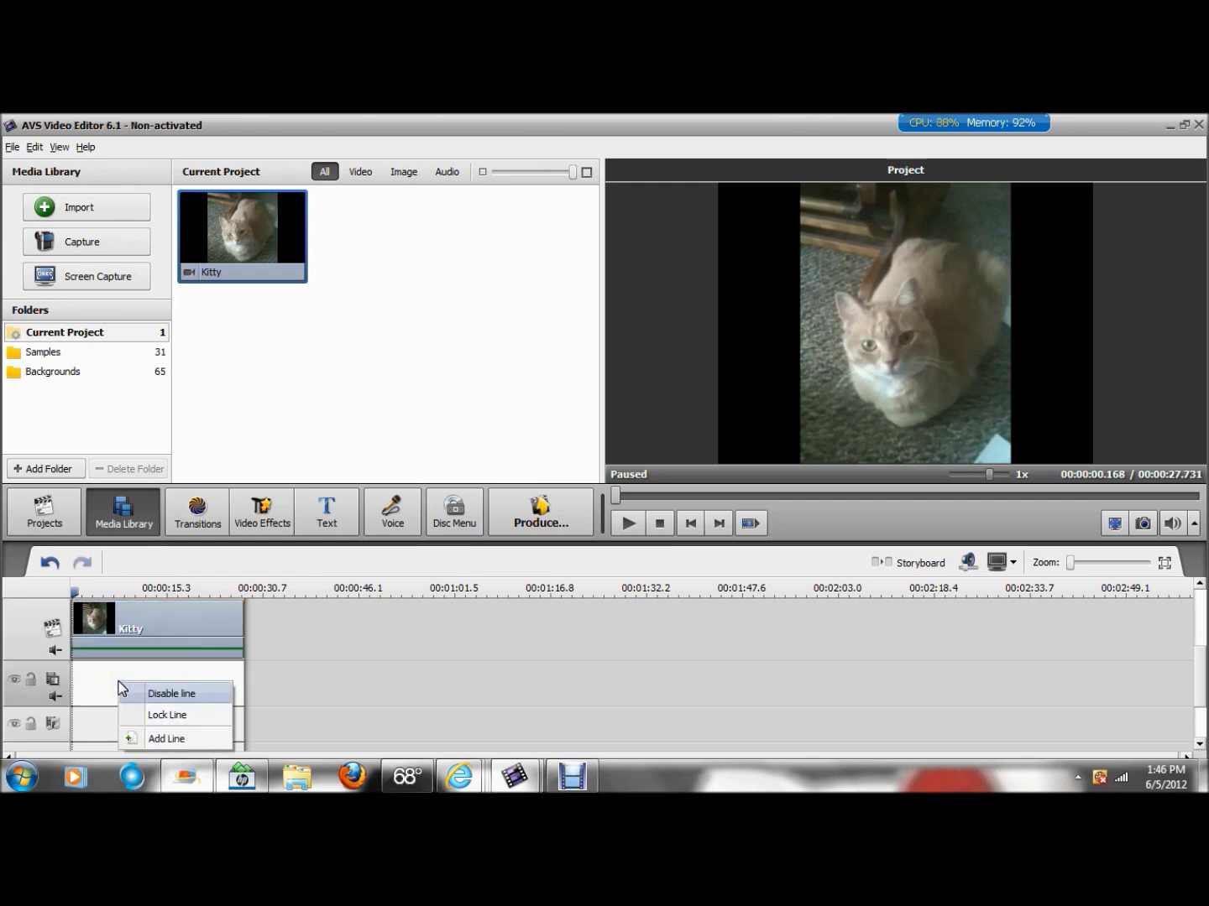
left_click(165, 739)
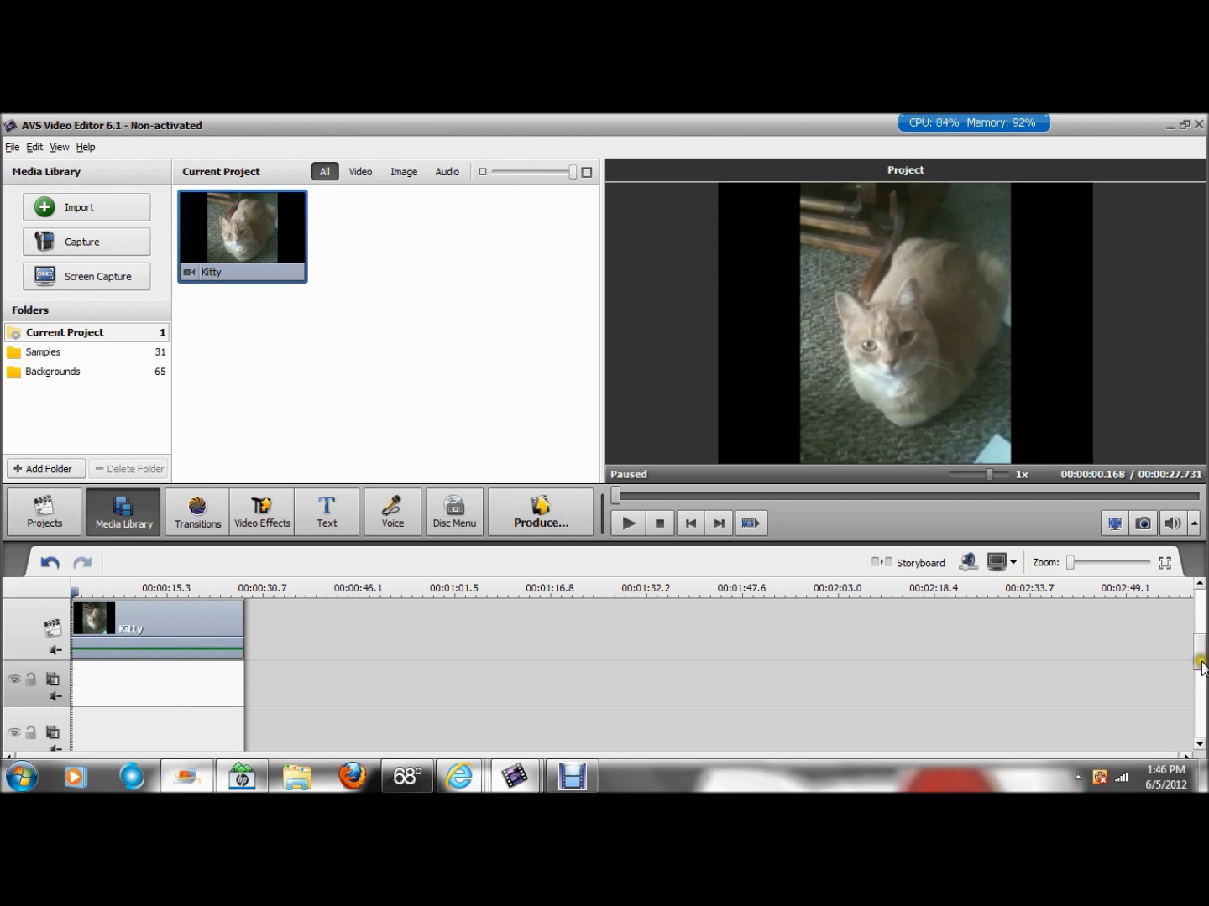
left_click_drag(1202, 668, 1202, 610)
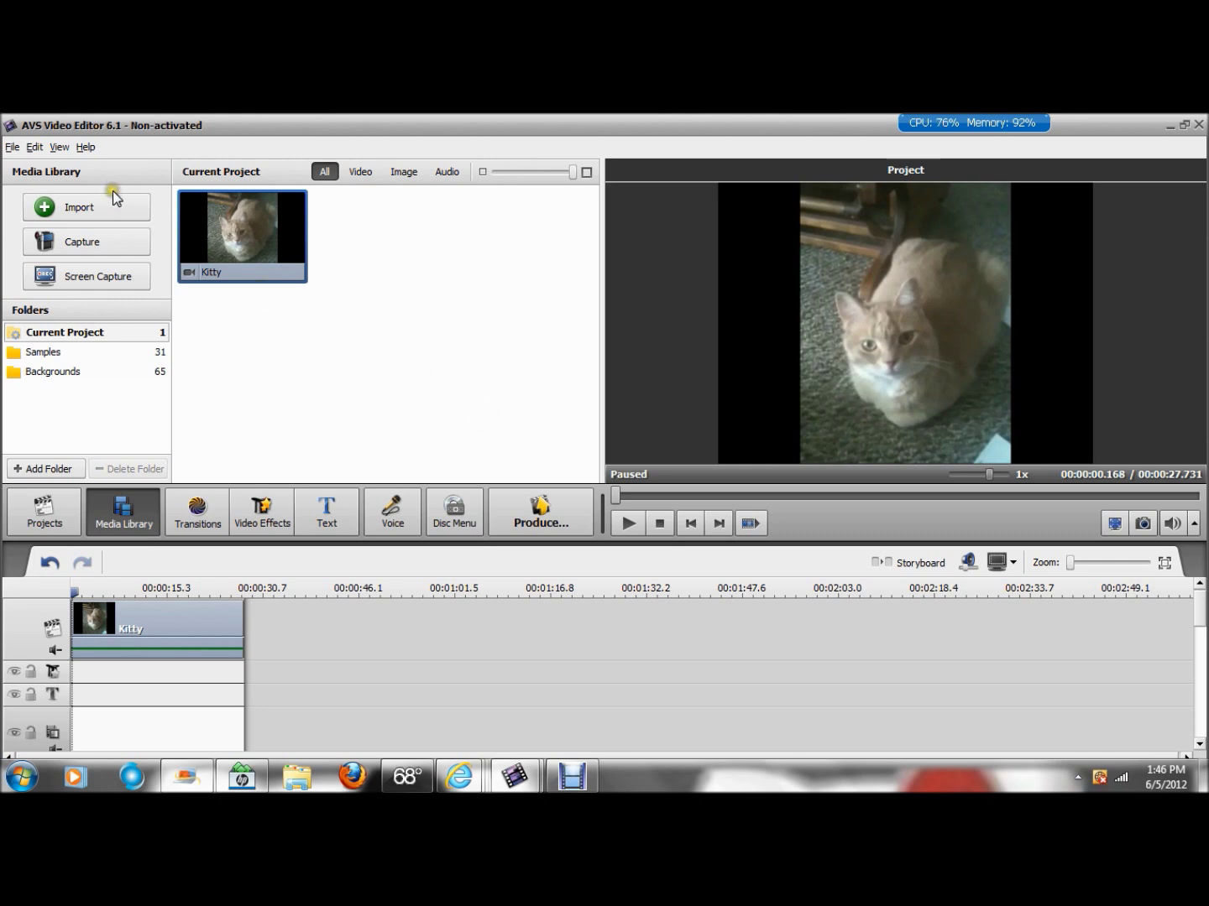
- Import the BG Fire Black Screen Effect clip from the HelloKitty user's Downloads folder
left_click(12, 148)
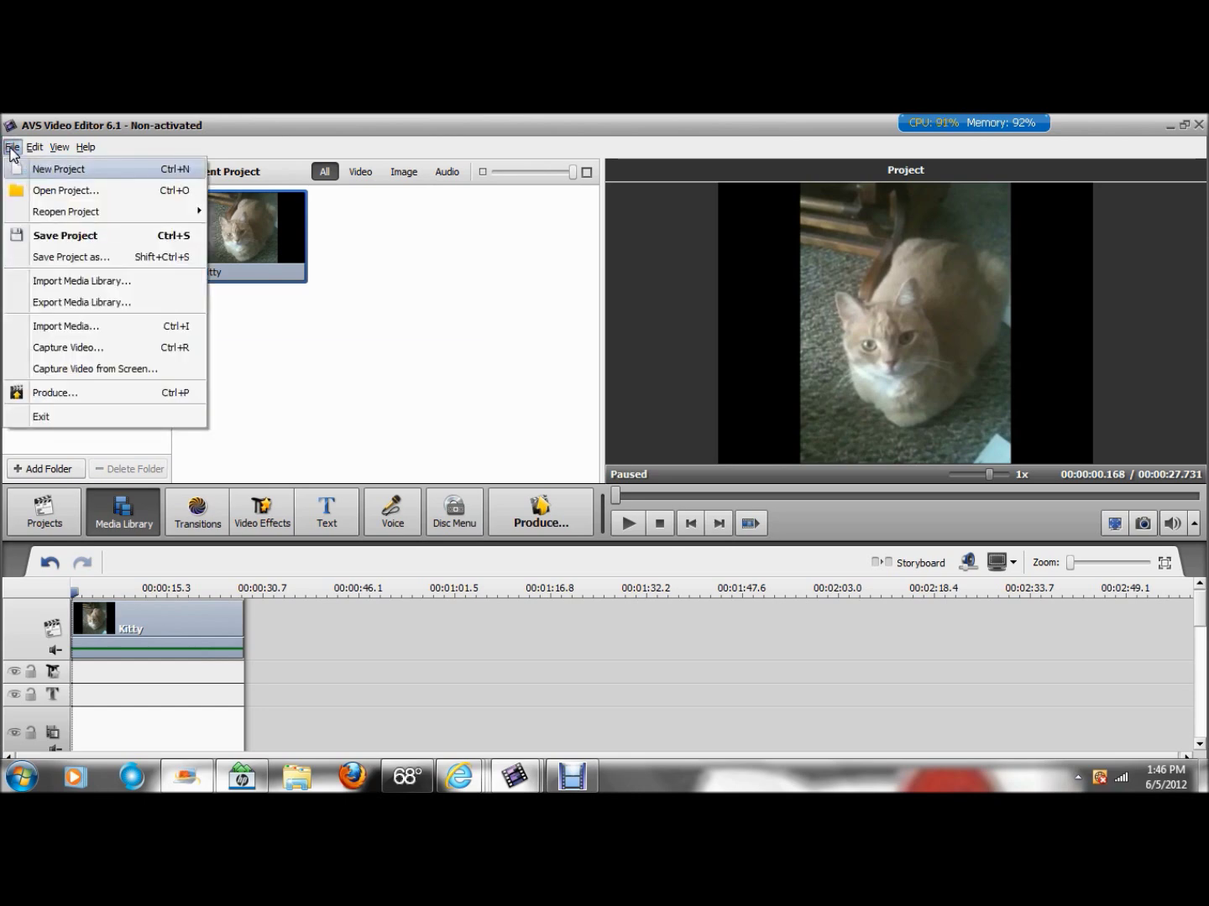
left_click(55, 333)
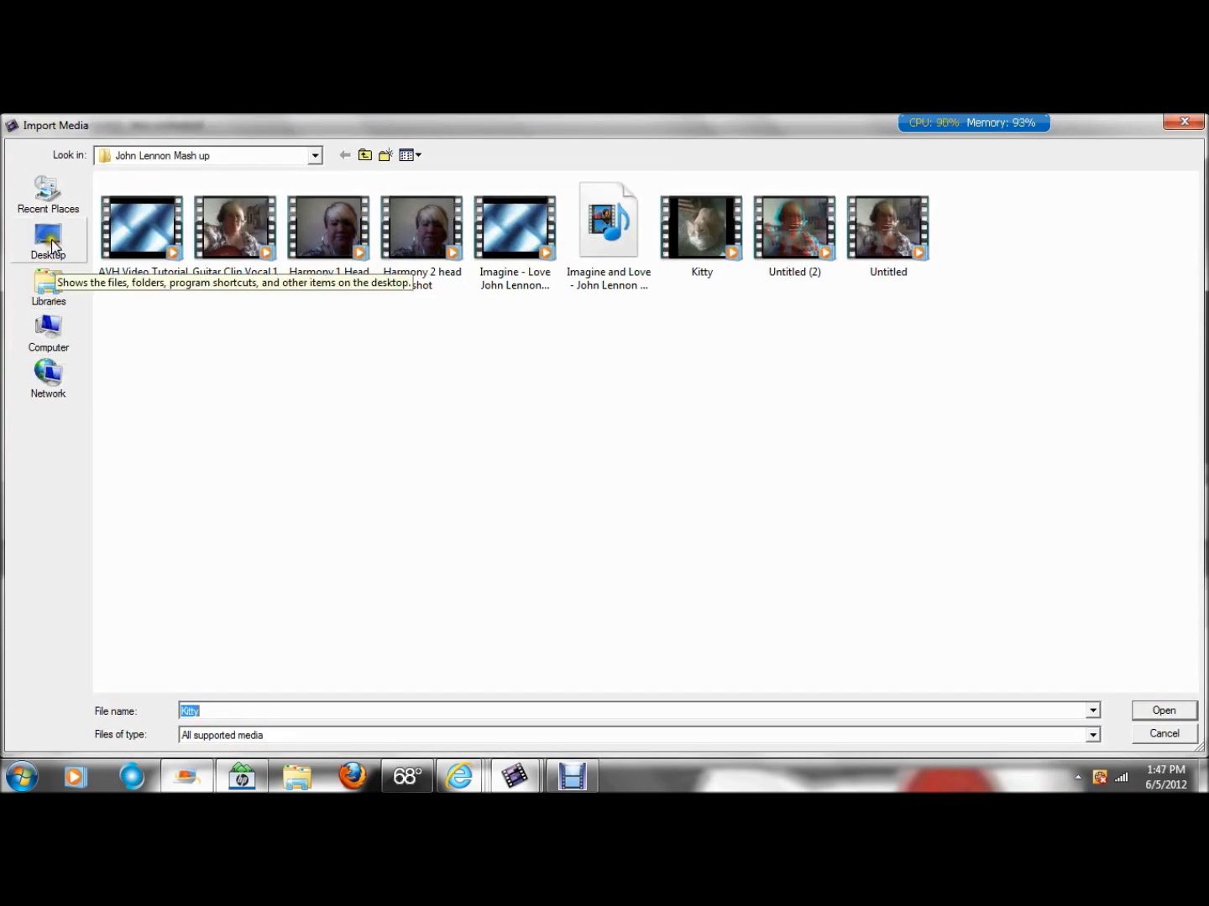
left_click(52, 249)
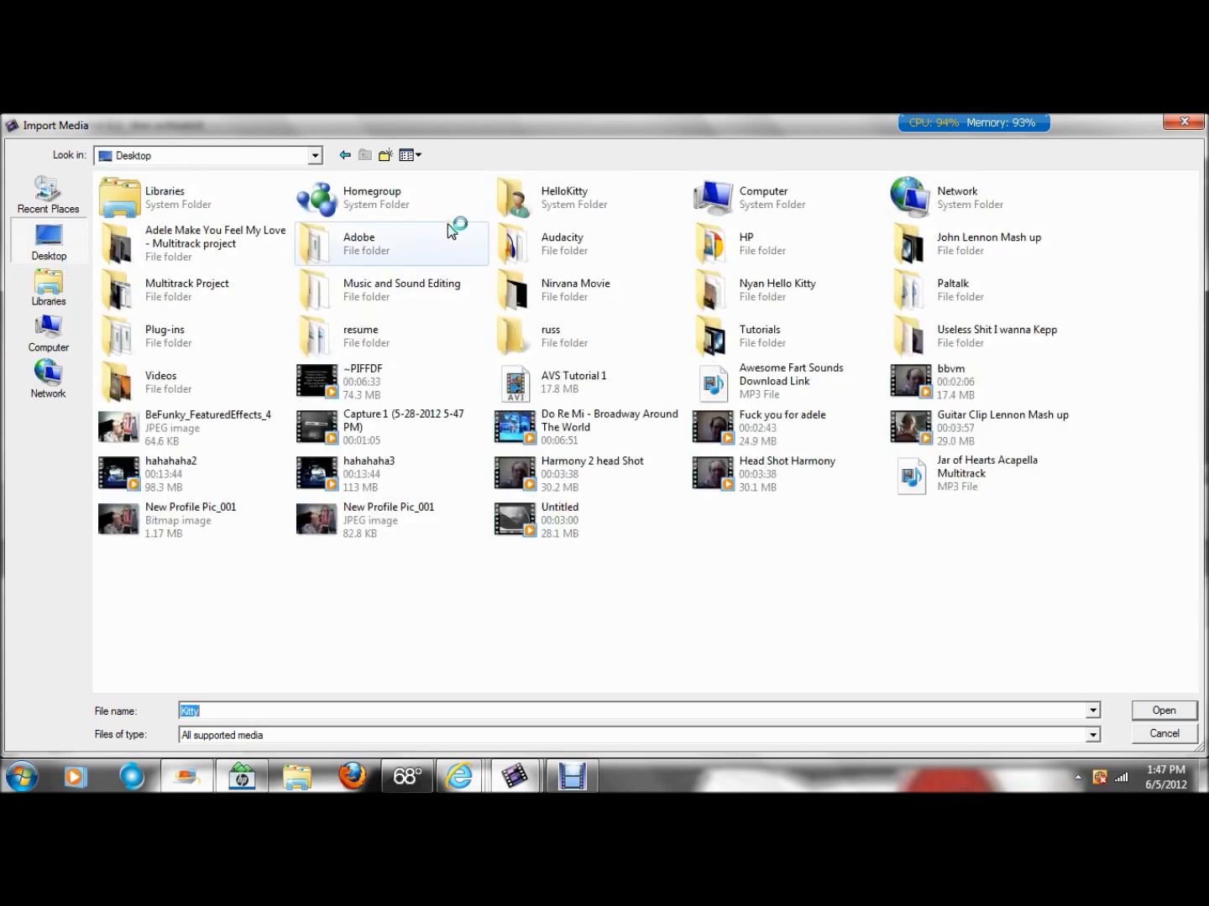
double_click(574, 209)
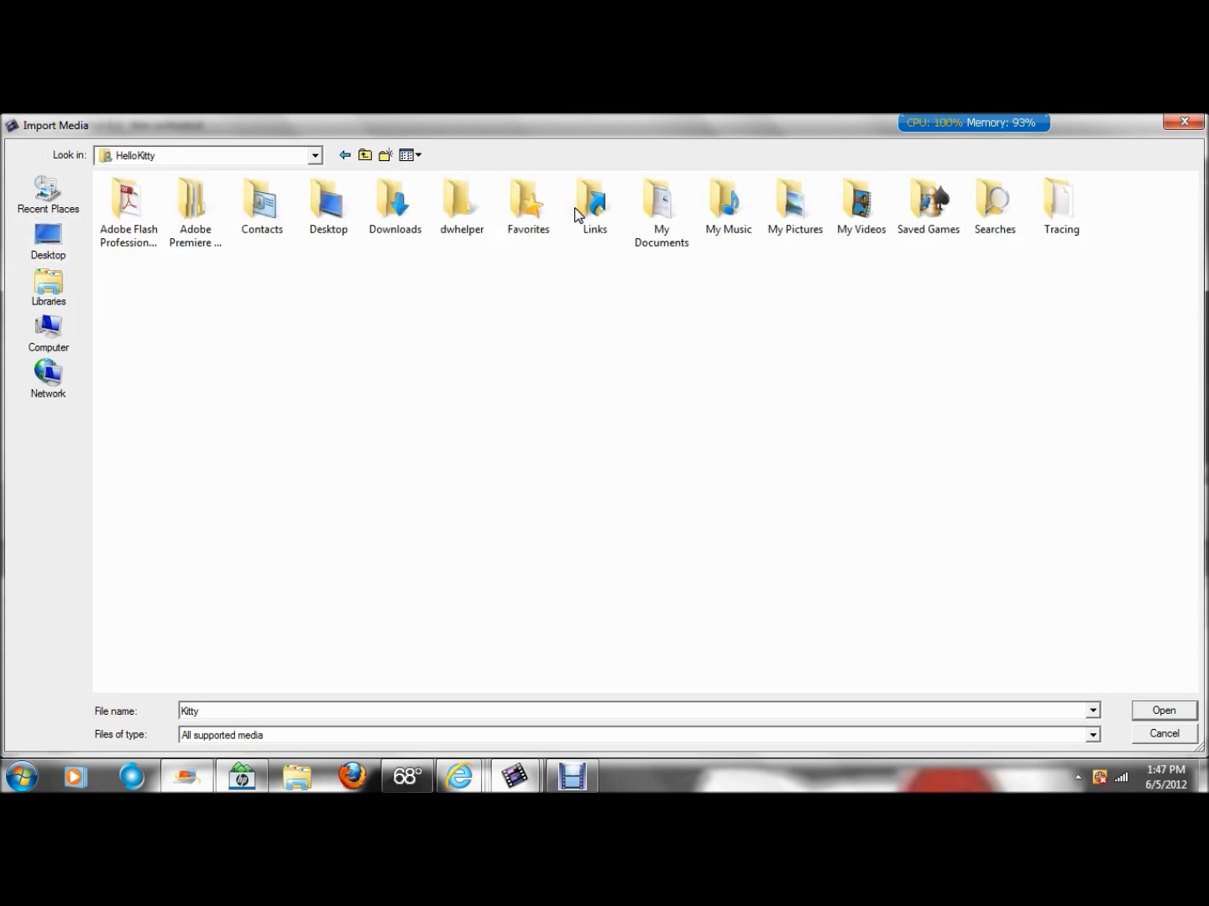
double_click(405, 220)
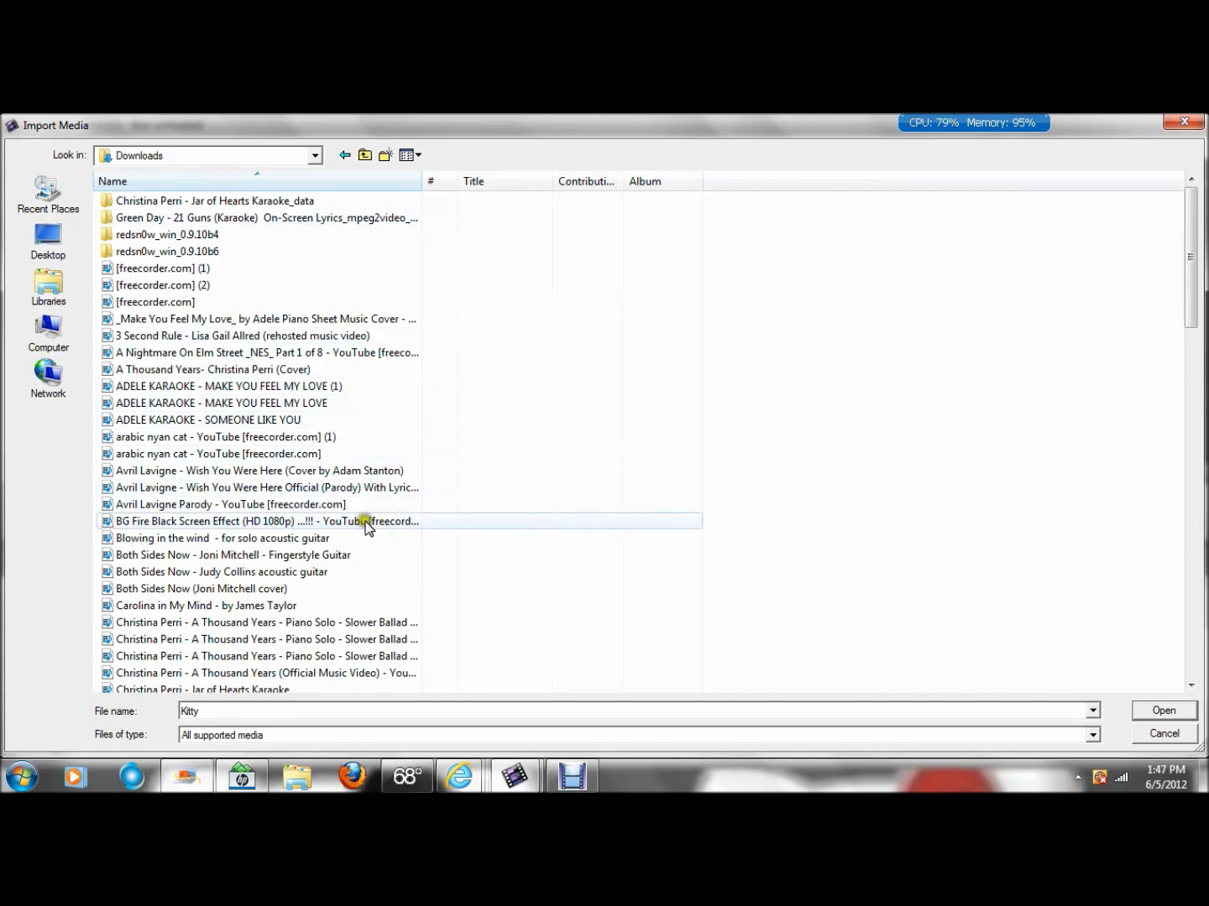
double_click(345, 521)
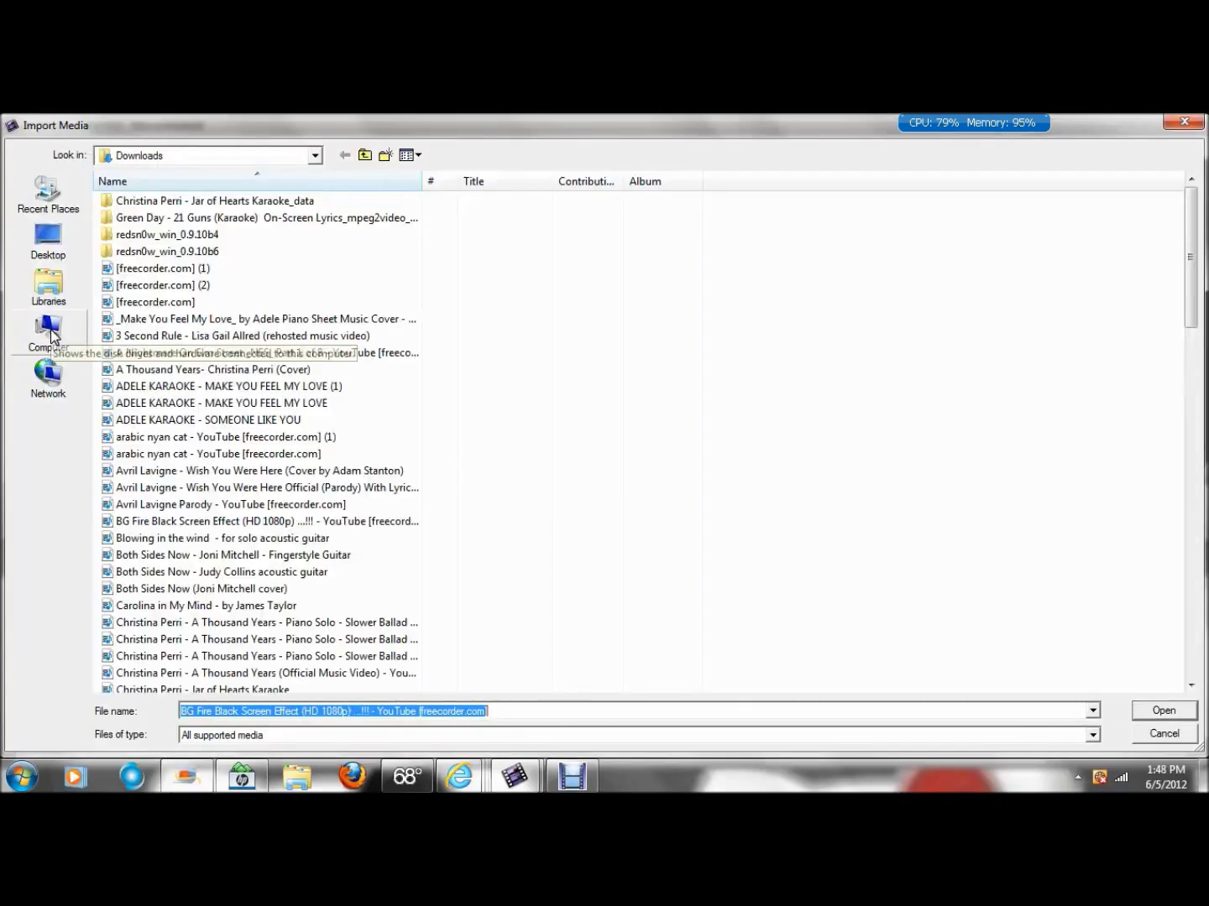
- Import the Free Stock Footage HD Flames clip from Downloads and select BG Fire in the library
left_click(1191, 685)
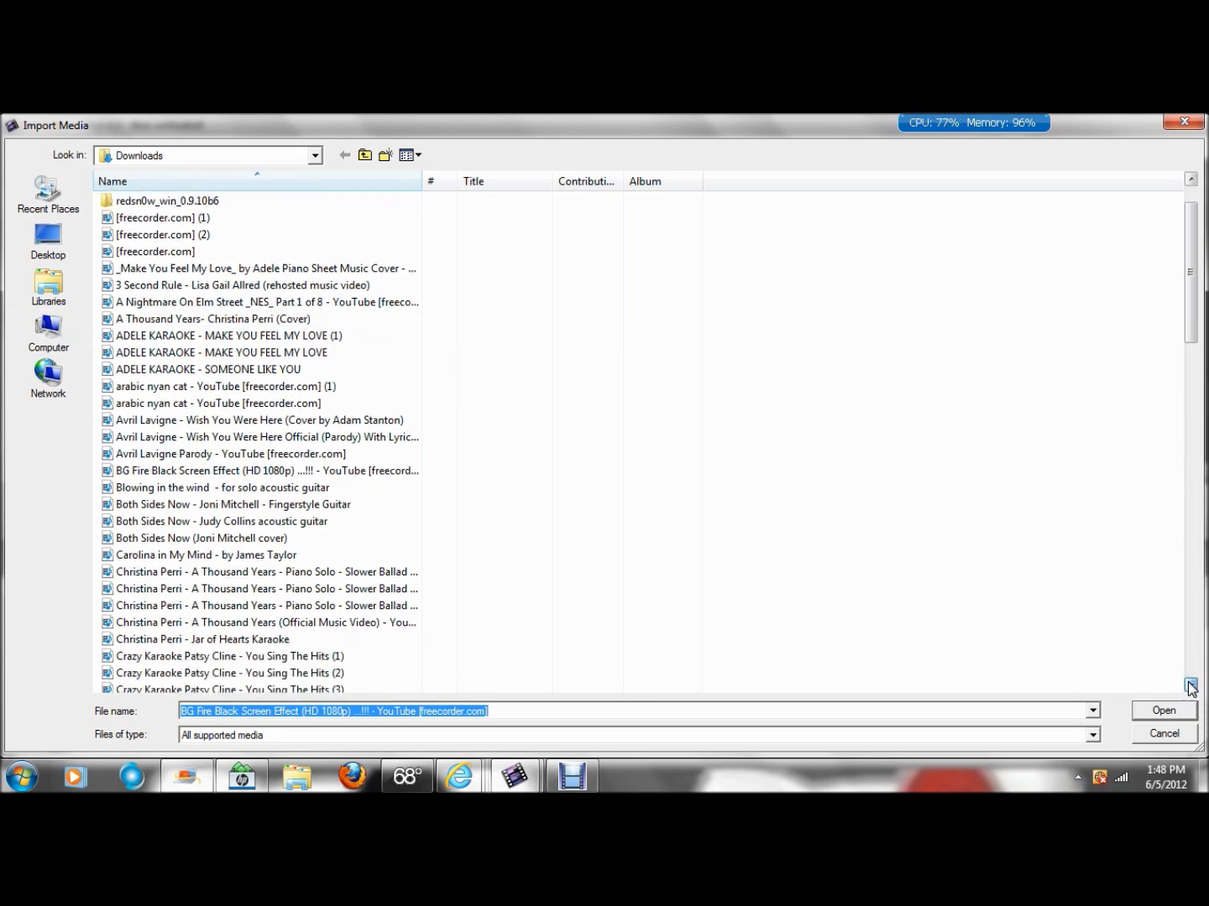
left_click(1190, 686)
left_click(1191, 685)
left_click(1190, 686)
left_click(1191, 685)
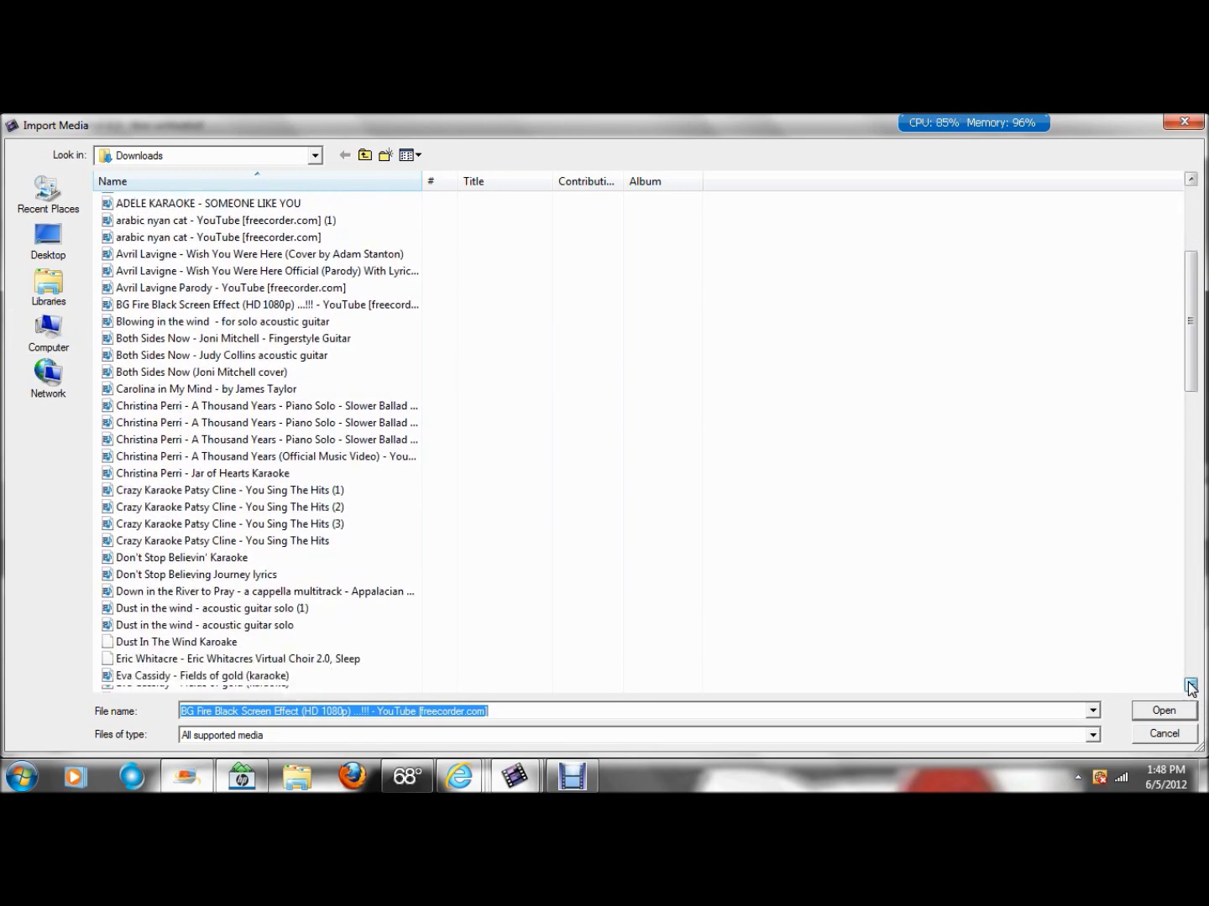
left_click(1191, 684)
left_click(1191, 686)
left_click(1191, 686)
left_click(1190, 686)
left_click(1190, 685)
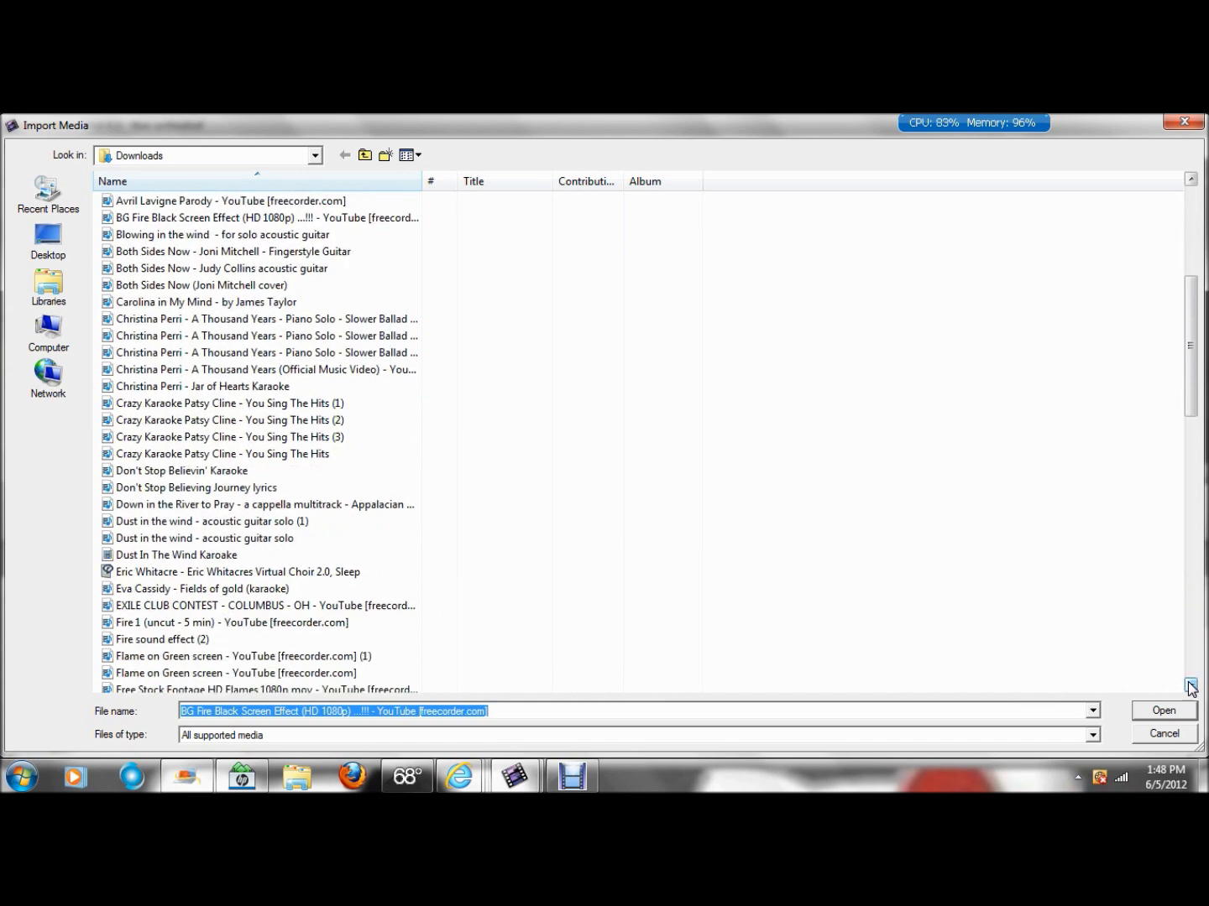
left_click(1190, 686)
left_click(1190, 686)
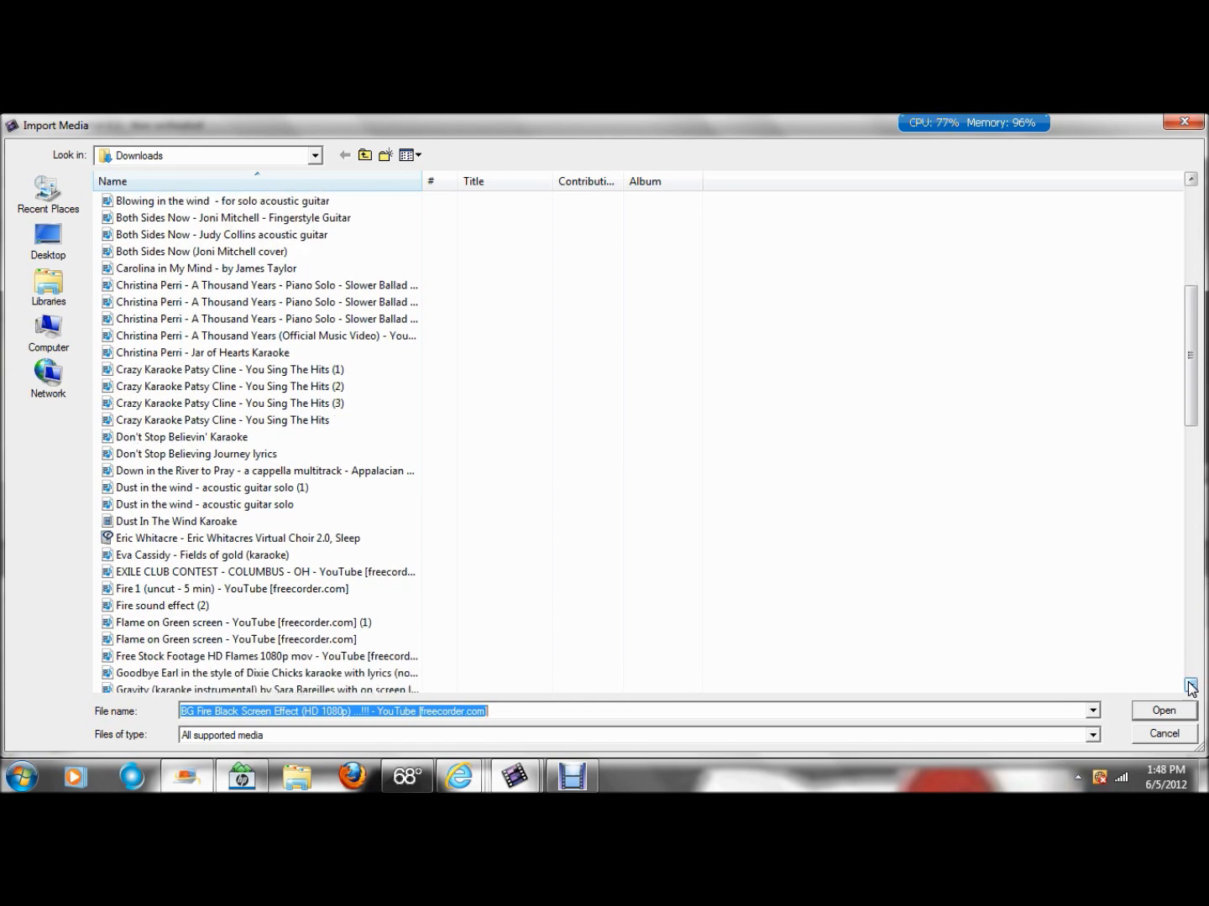
left_click(1190, 686)
left_click(1191, 685)
left_click(1191, 685)
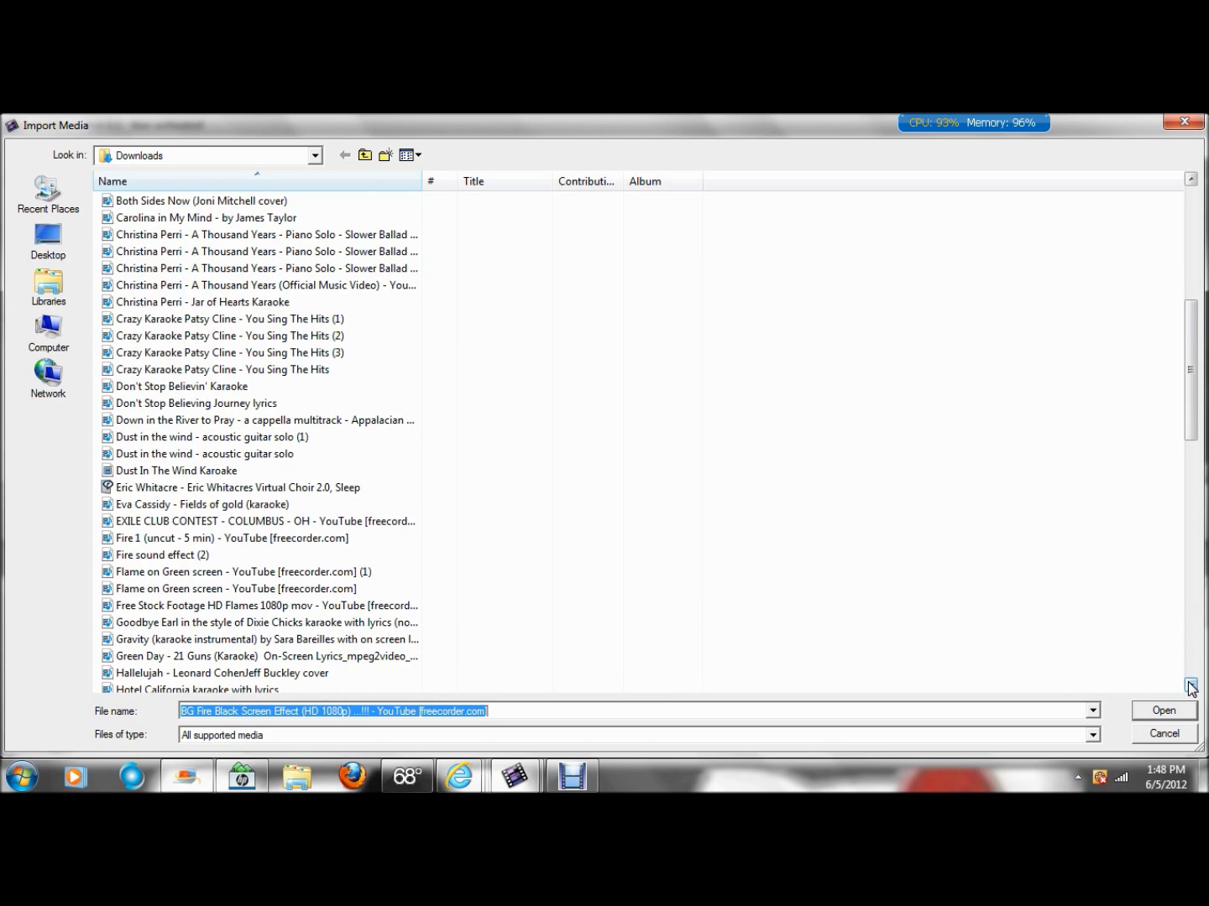
double_click(347, 606)
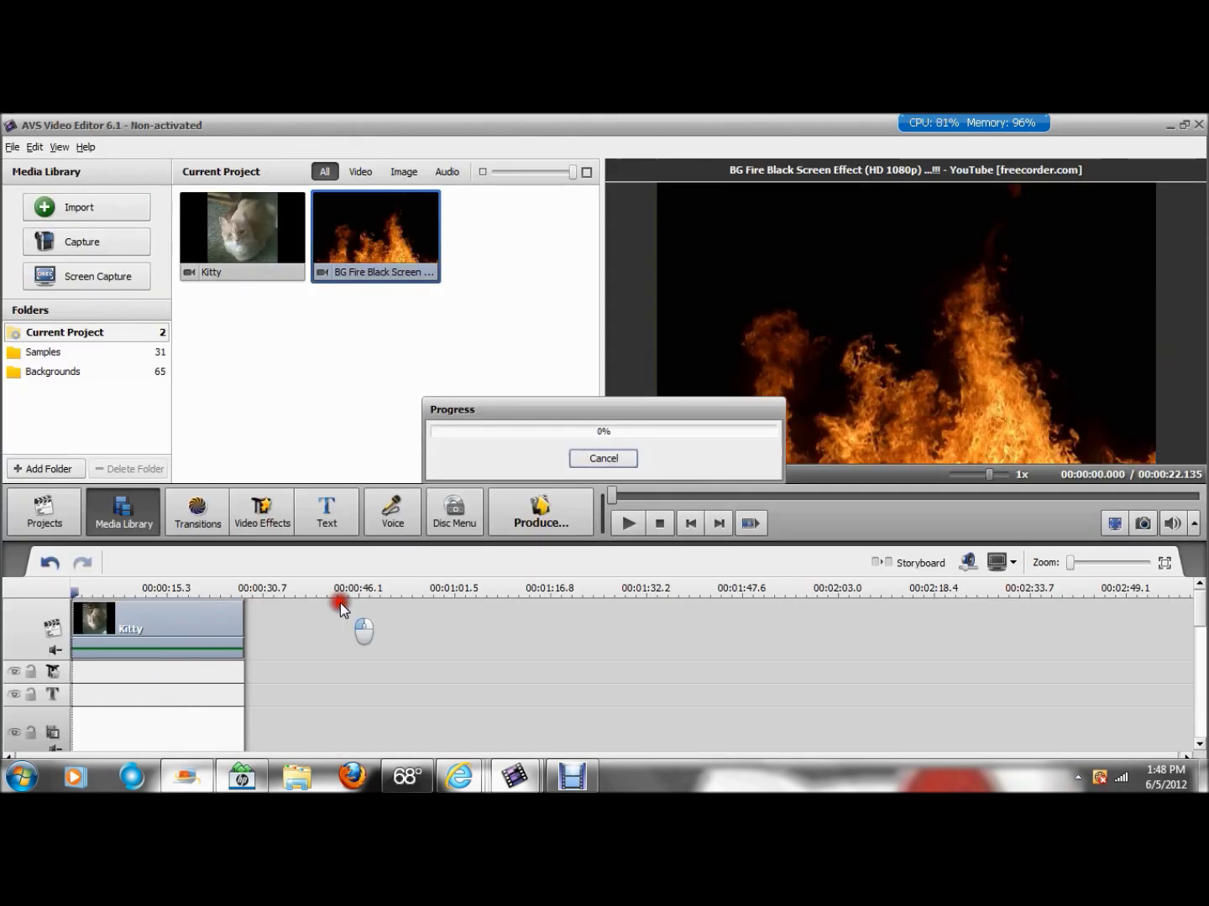
left_click(386, 267)
- Delete the BG Fire clip, preview the flames clip, and place it on the overlay track
key("Delete")
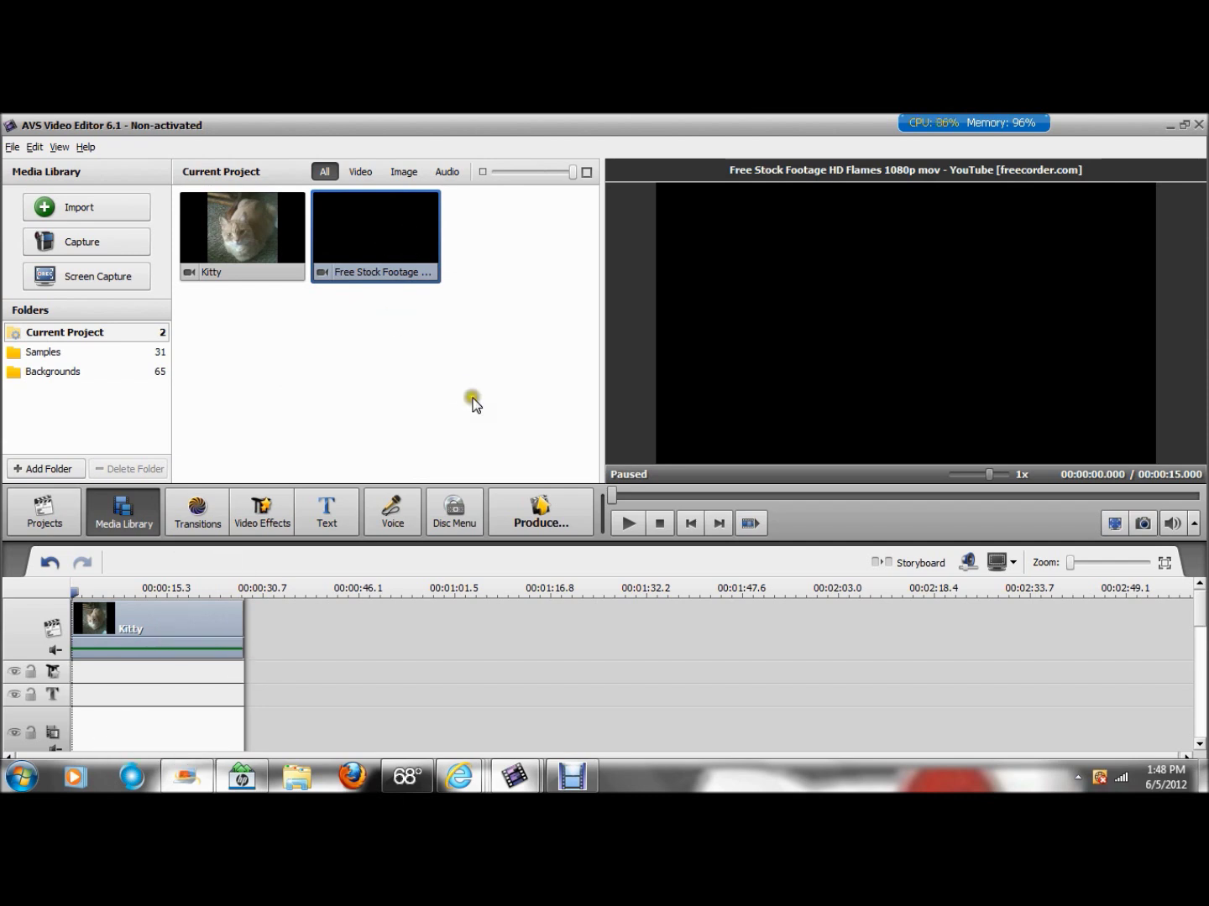
left_click(626, 526)
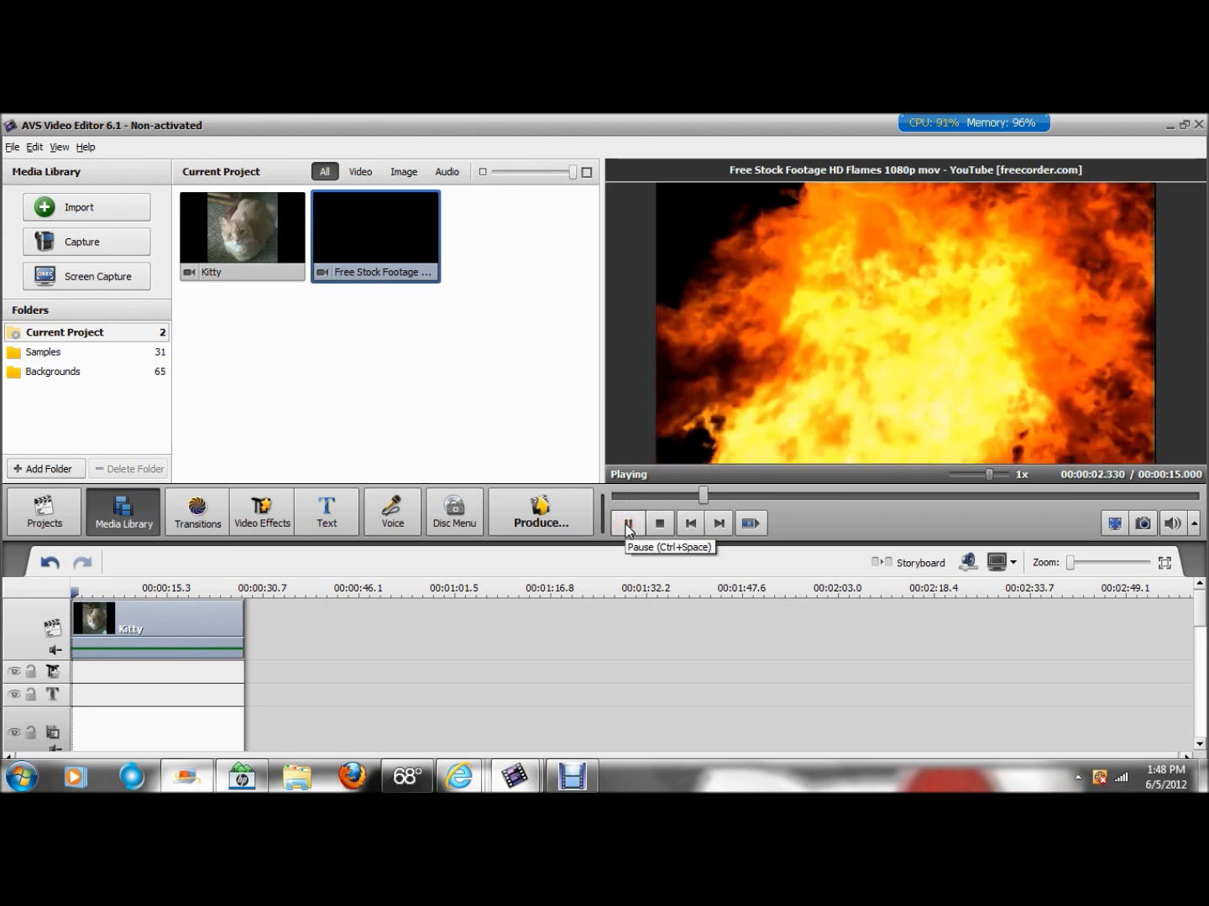
left_click(626, 524)
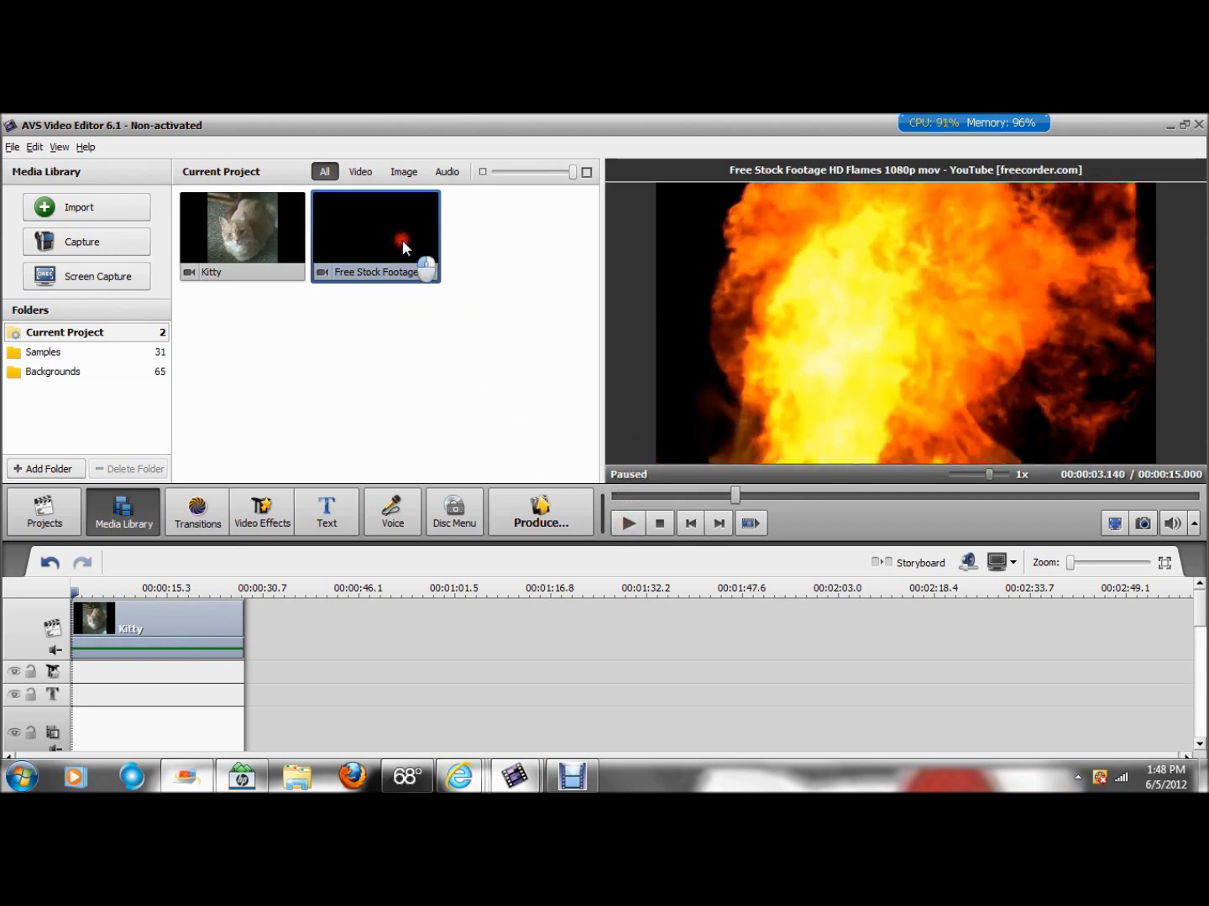
left_click_drag(403, 241, 72, 722)
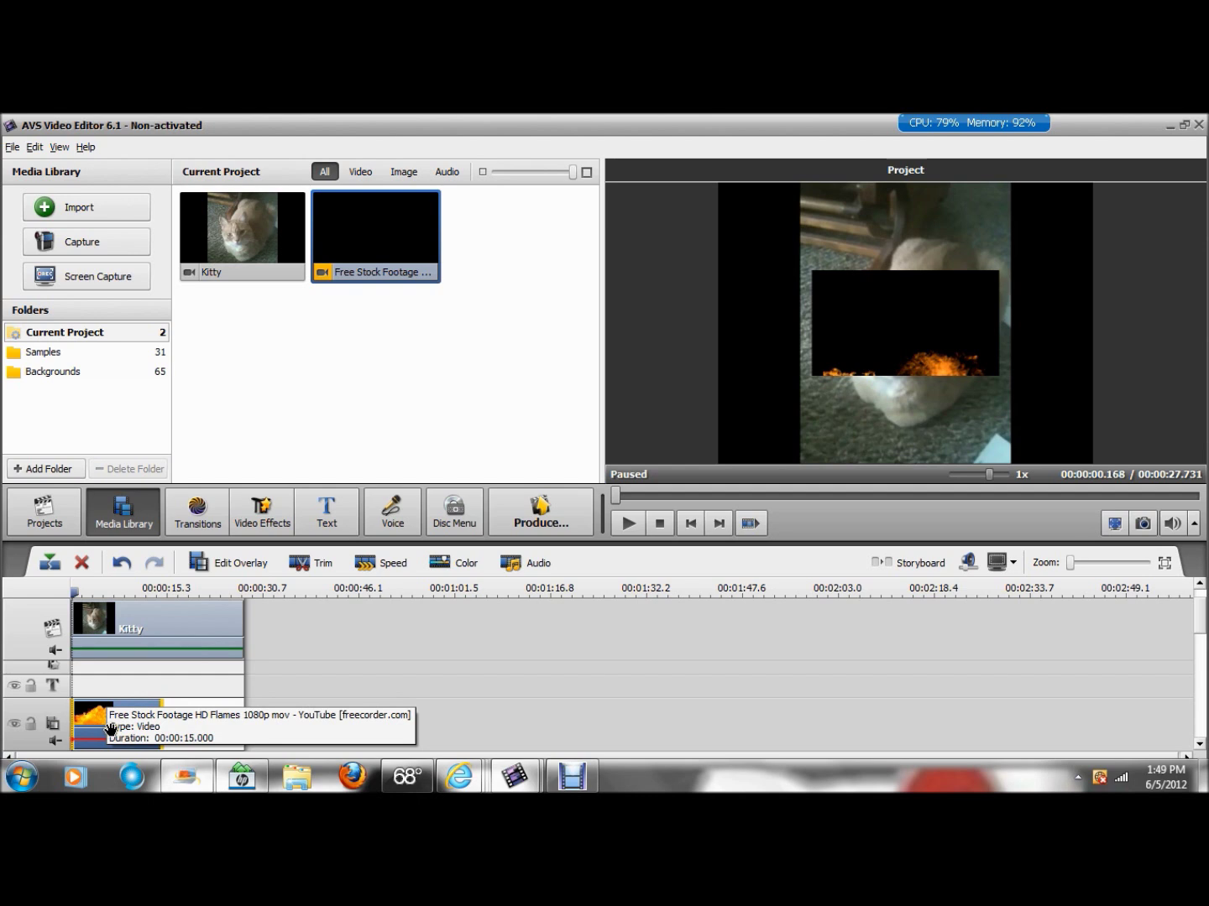
- In Edit Overlay, move the flames inset to the frame top, shrink it, and tilt it about 20° clockwise
left_click(231, 563)
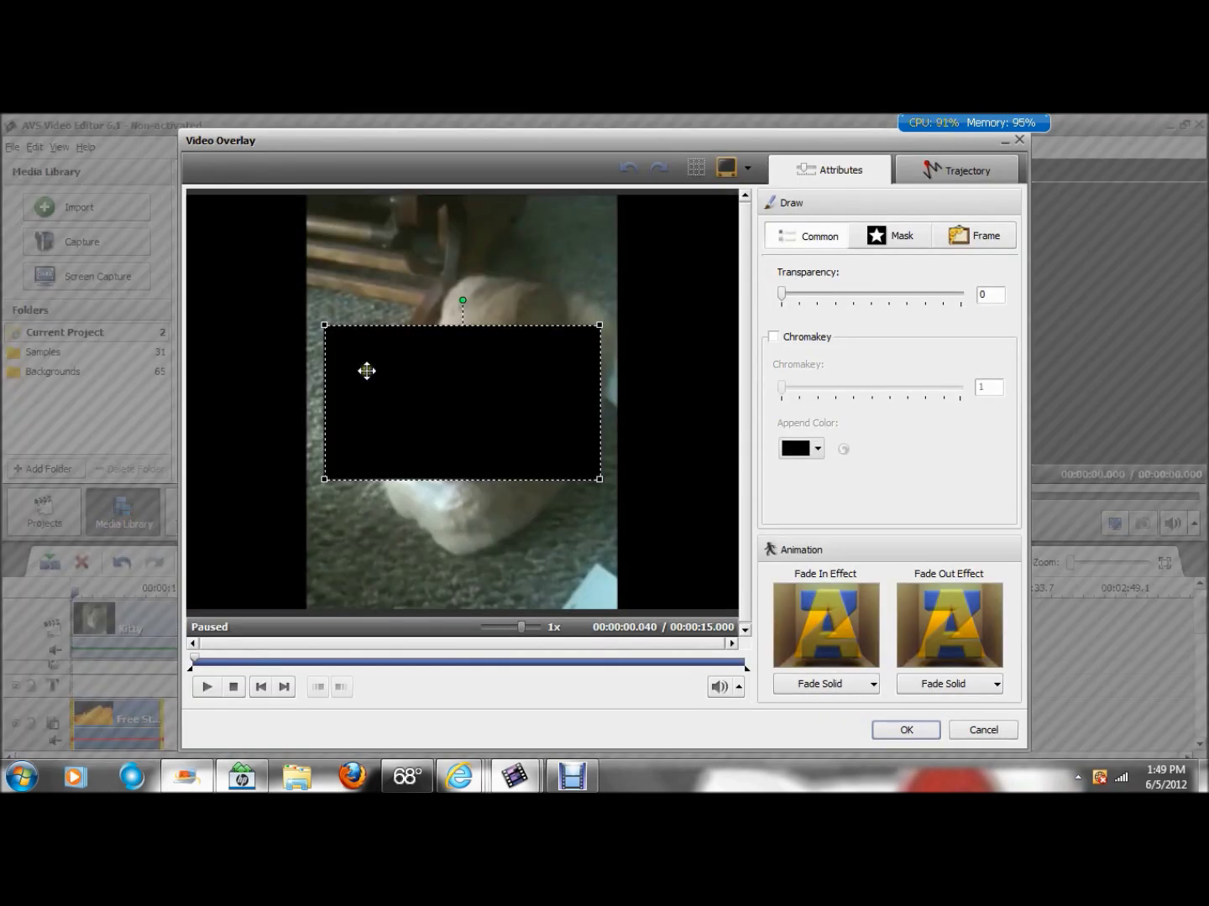
left_click(476, 429)
left_click_drag(475, 428, 472, 292)
left_click_drag(367, 340, 499, 282)
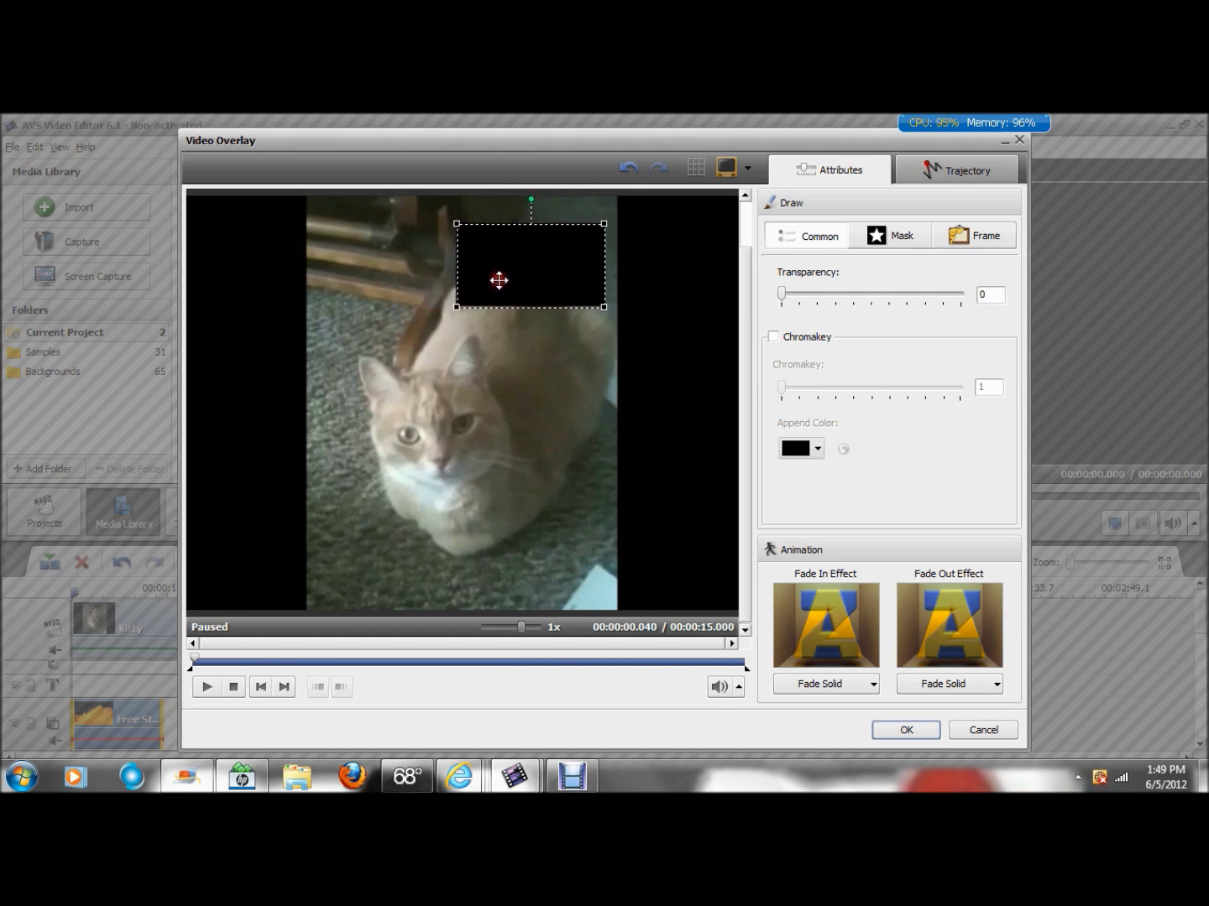
left_click_drag(529, 201, 570, 215)
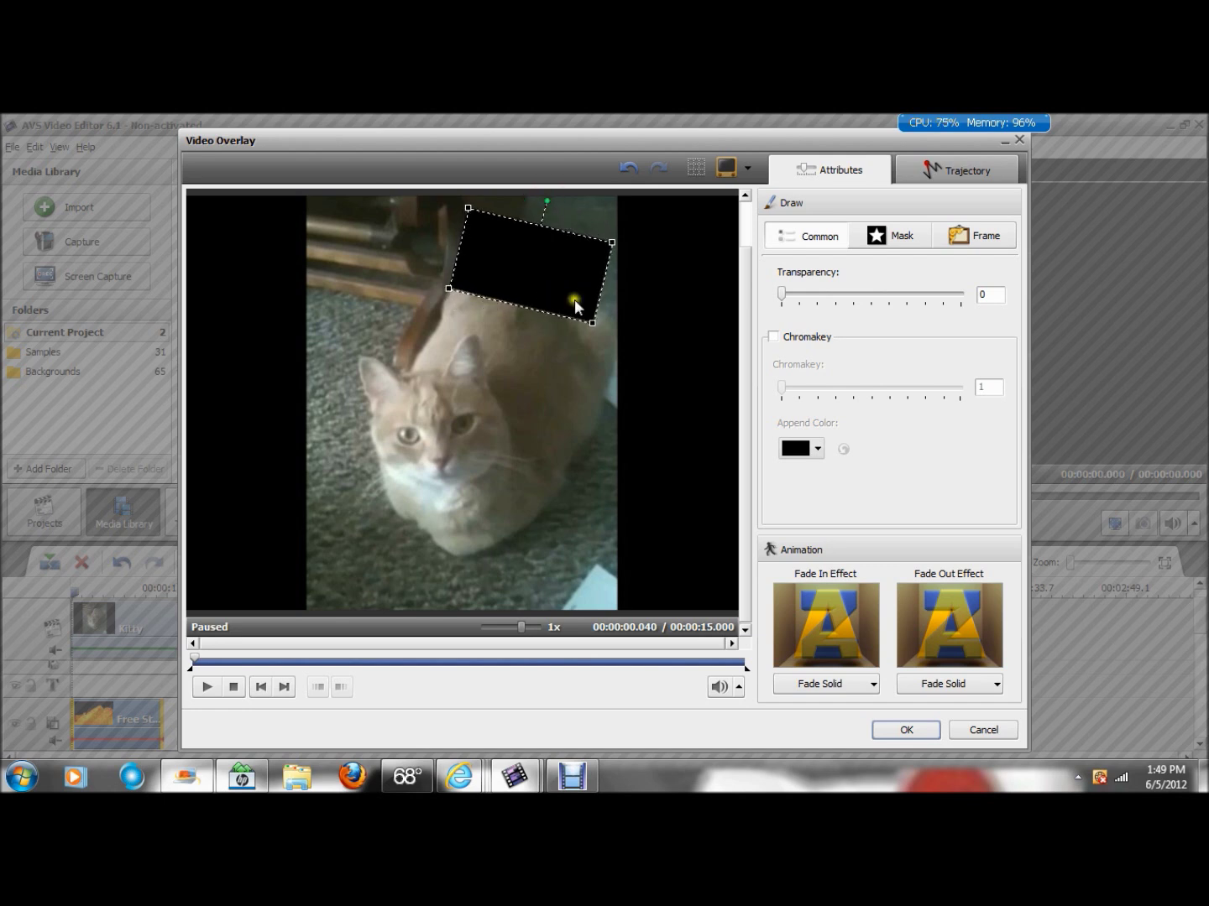
- Enable Chromakey on the flames overlay with black as the key colour and strength 1
left_click(774, 343)
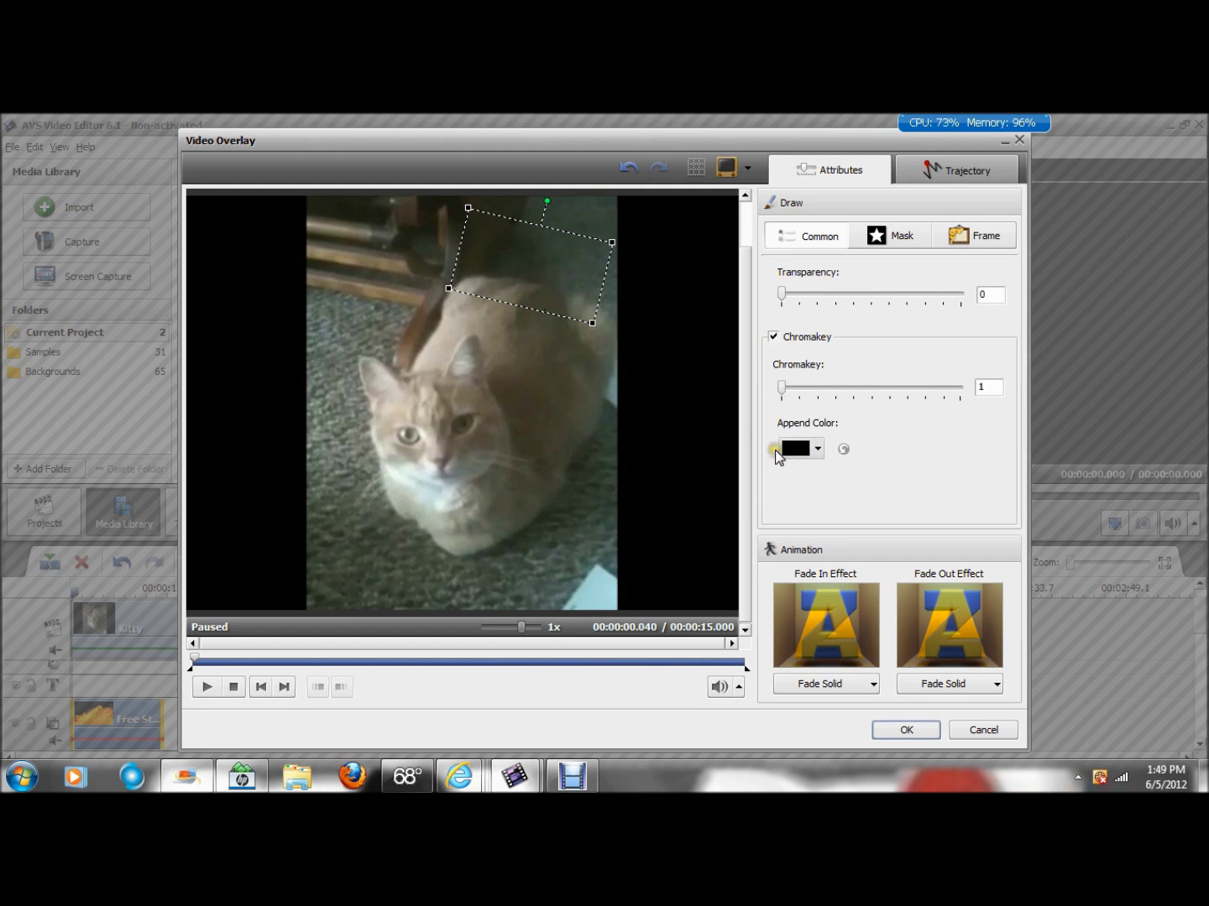
left_click(818, 448)
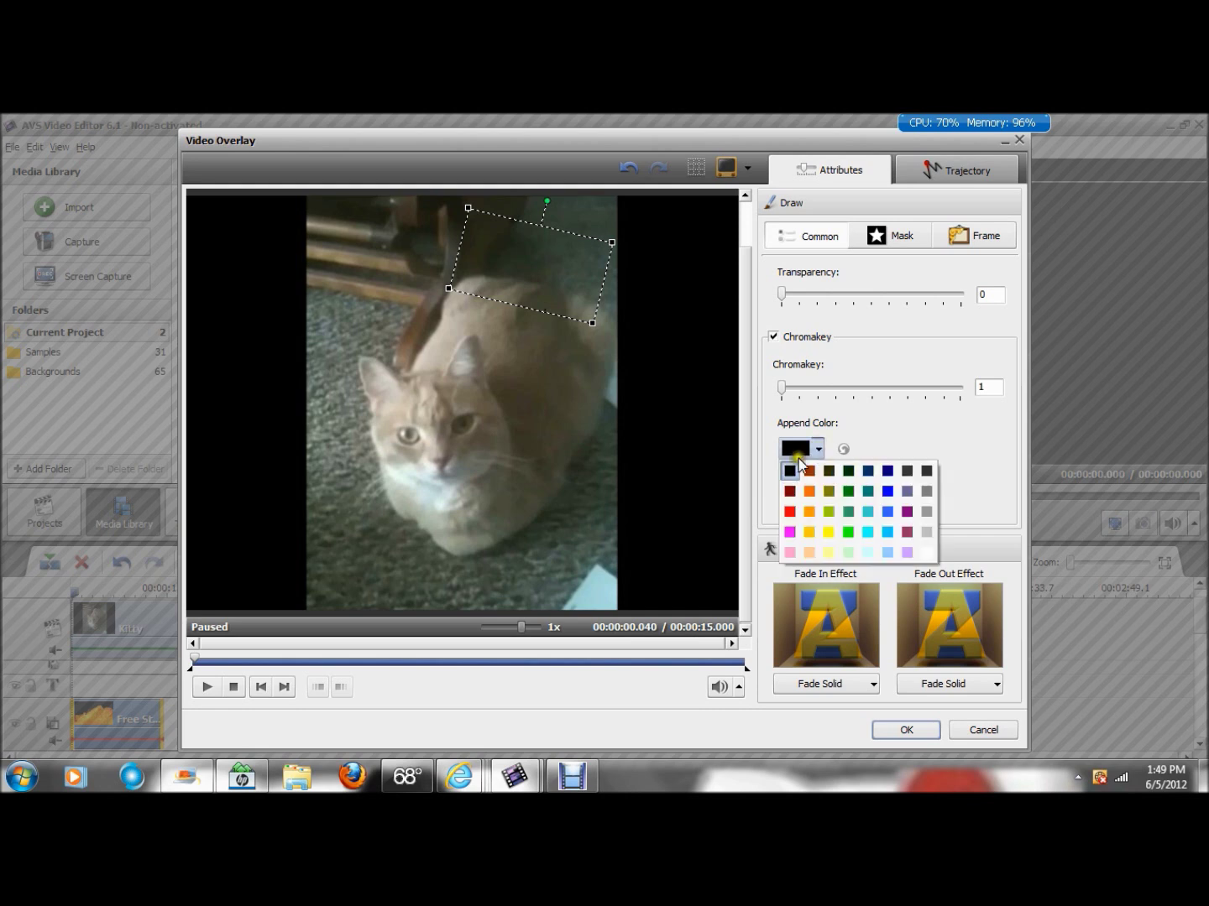
left_click(790, 470)
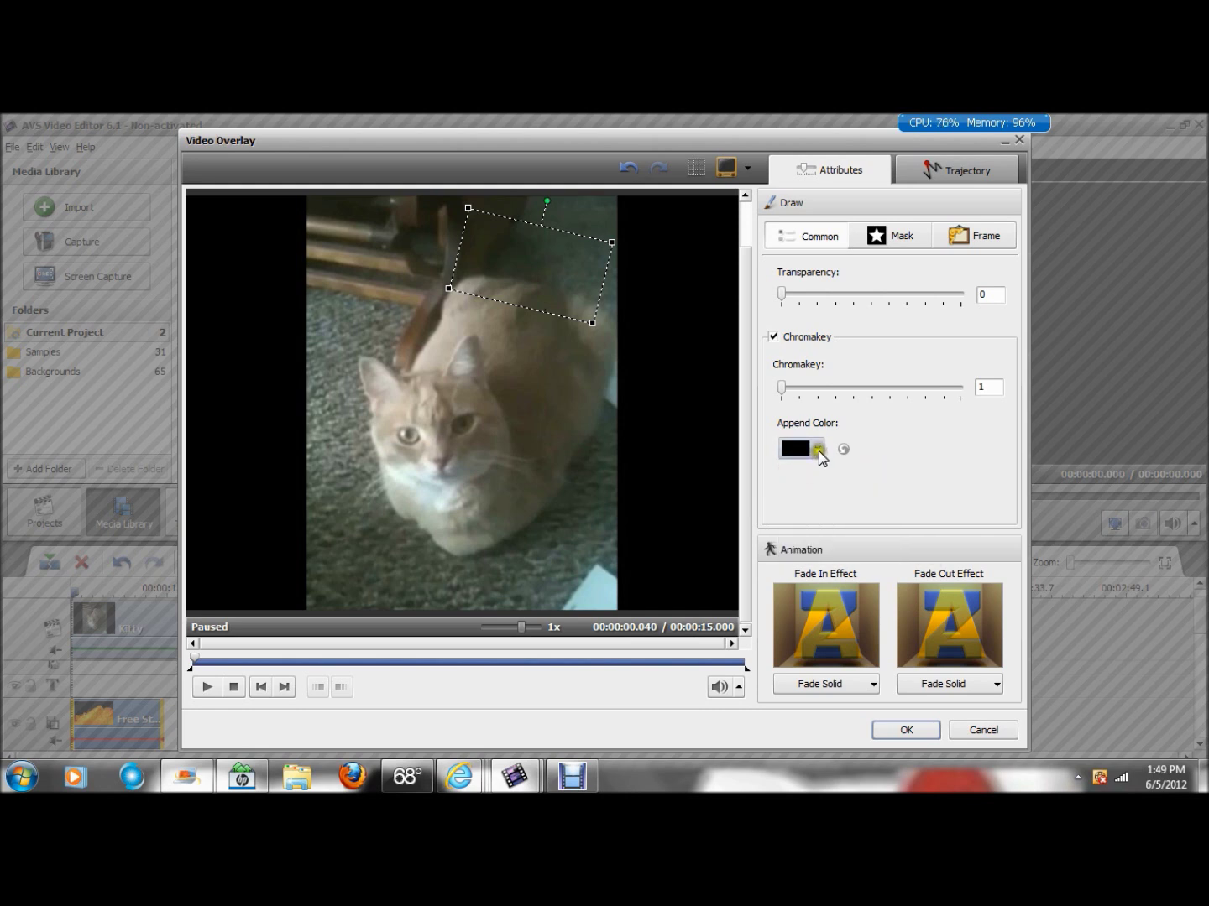
left_click(819, 450)
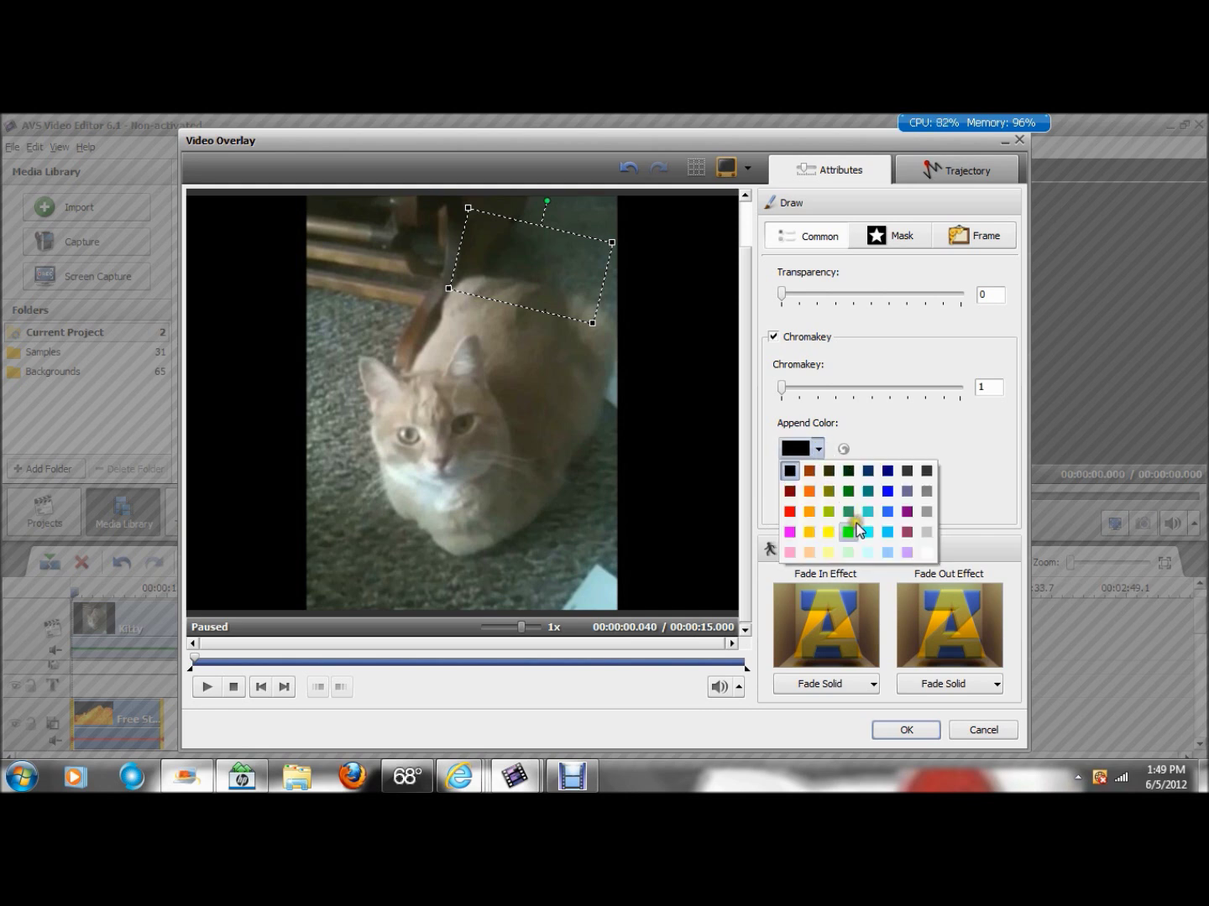
left_click(837, 419)
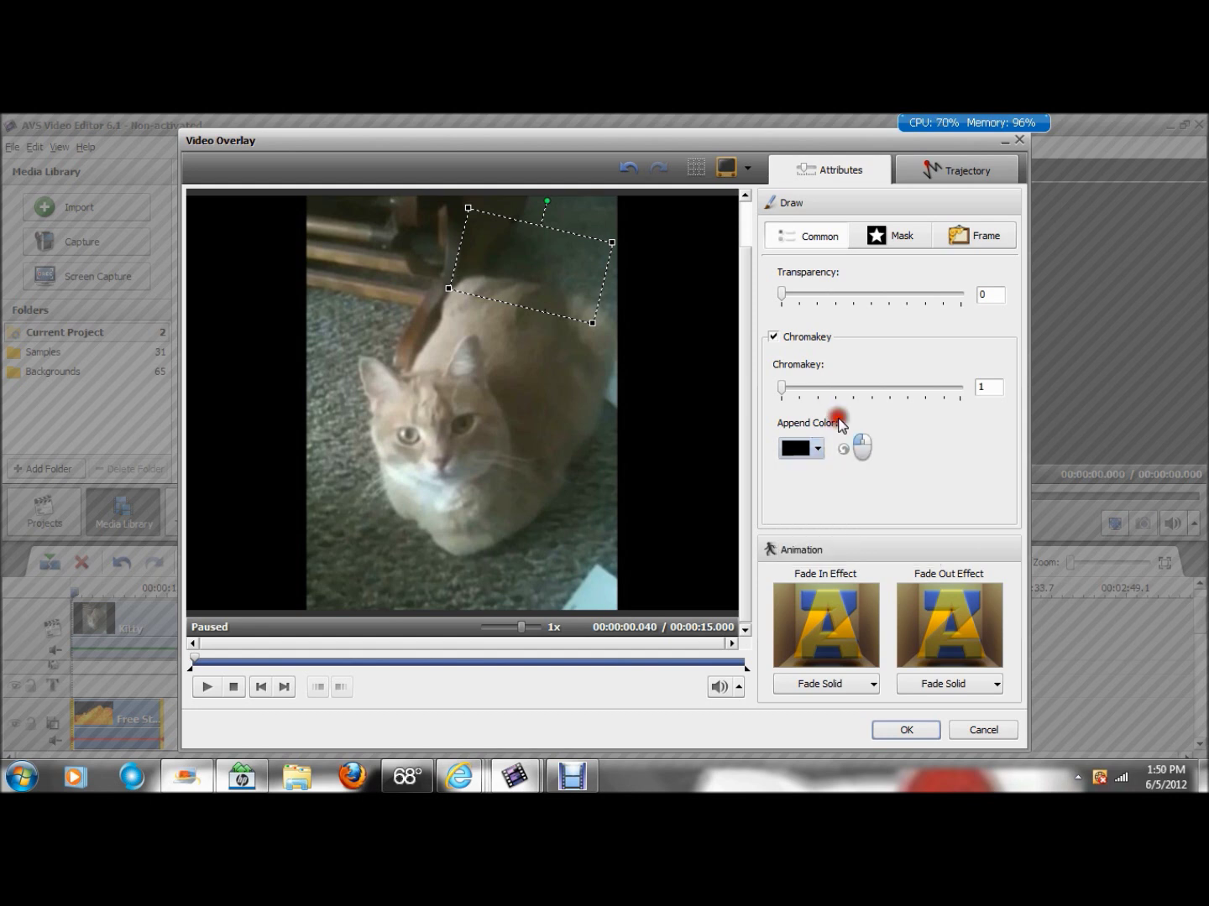
left_click(788, 452)
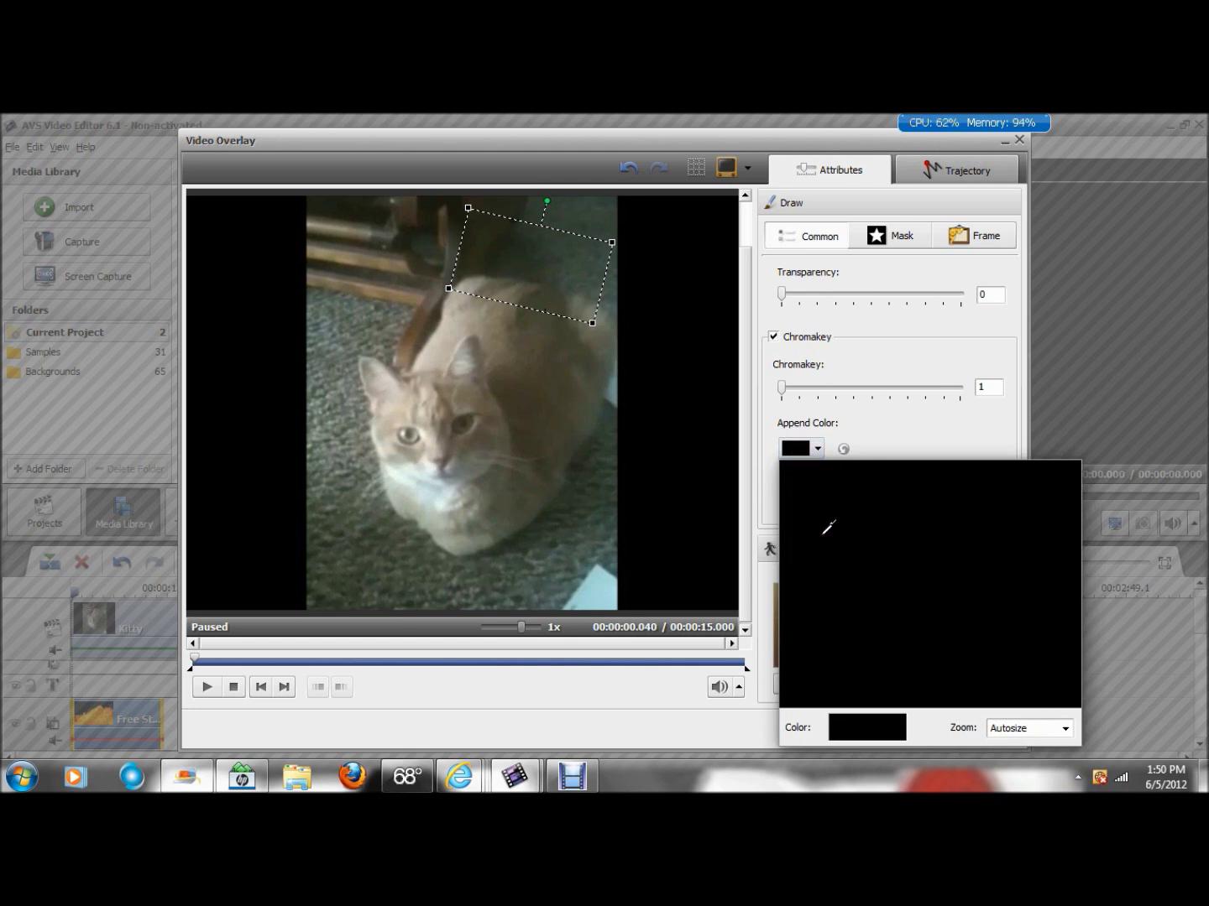
left_click(658, 732)
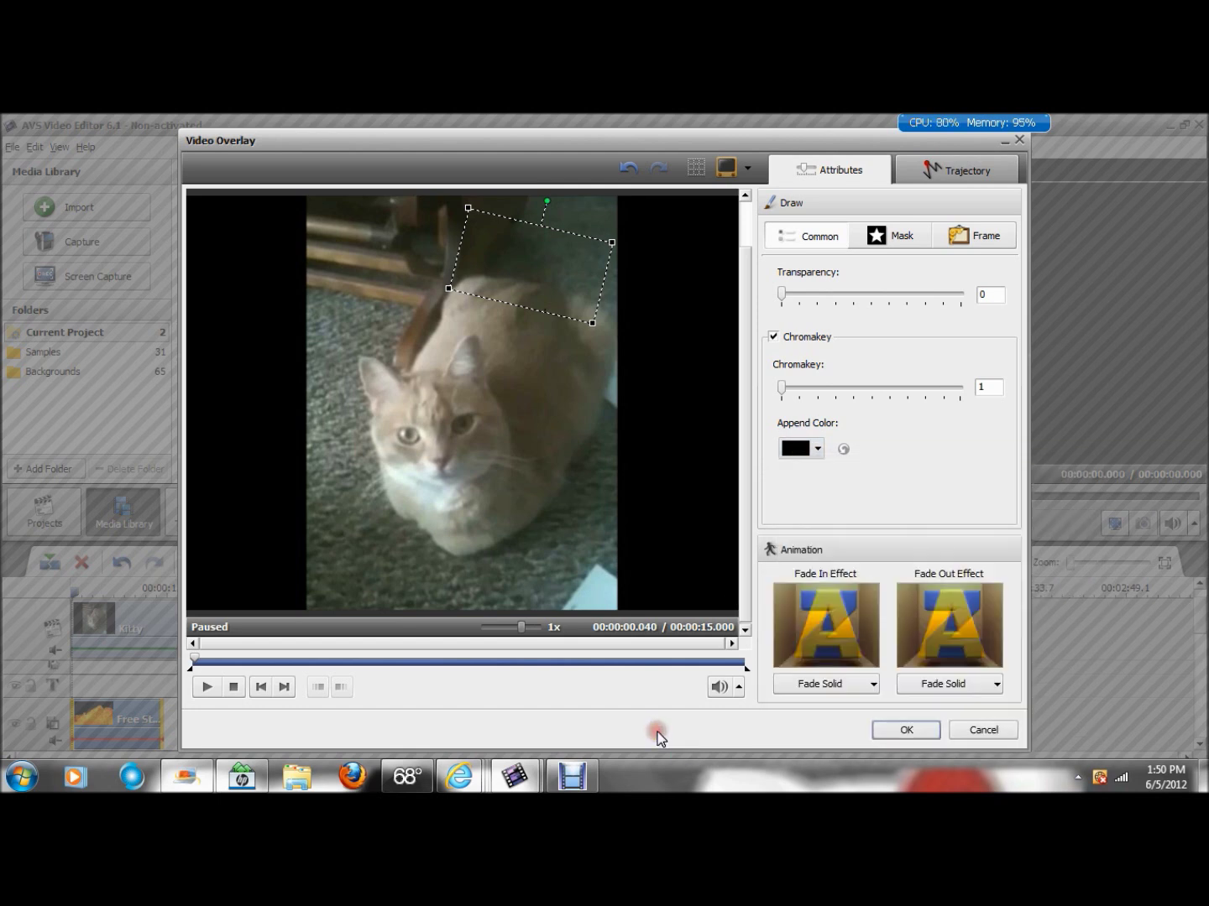
left_click(959, 416)
left_click(988, 388)
left_click(782, 388)
mouse_move(782, 390)
left_mouse_down()
mouse_move(856, 389)
mouse_move(773, 391)
left_mouse_up()
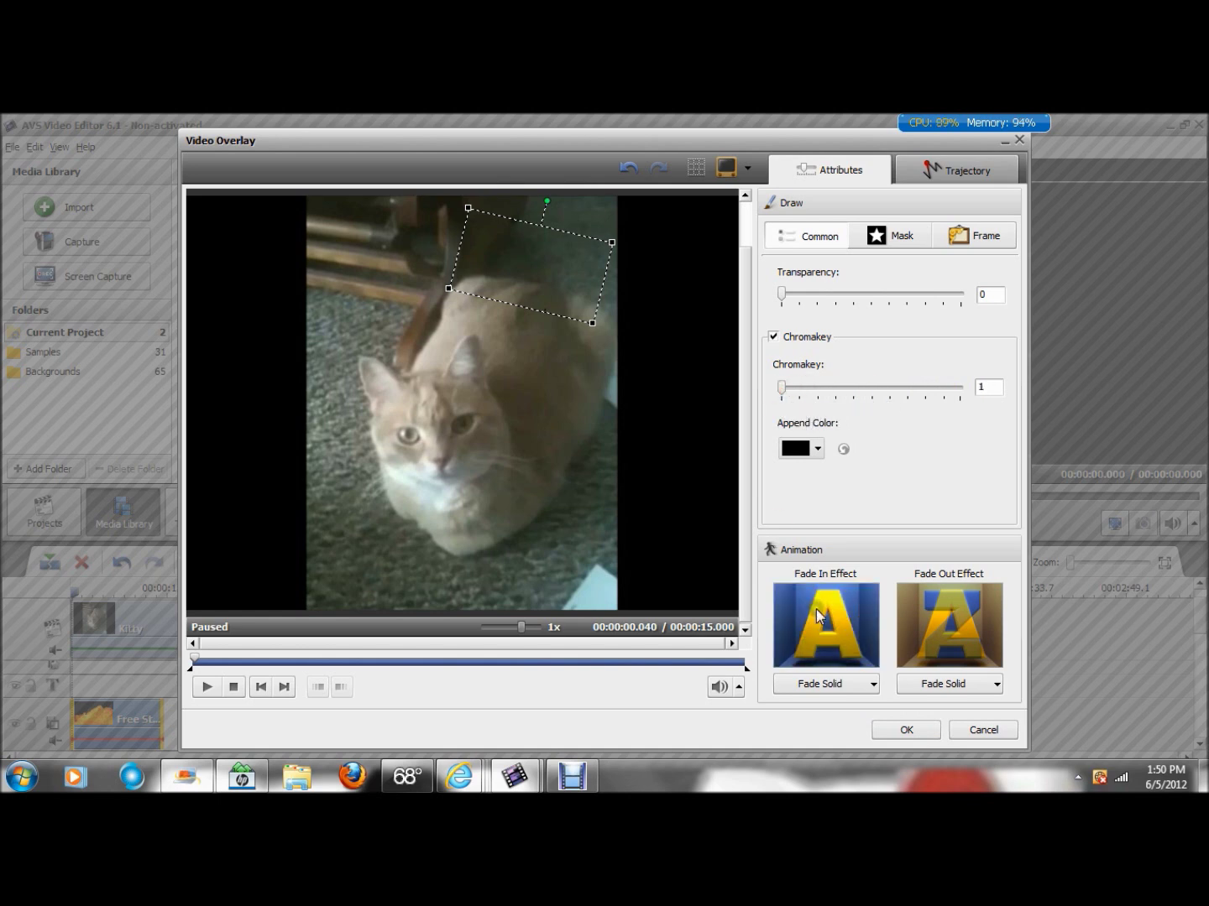
- Apply the overlay settings with OK, then play, pause and rewind the project to check the flames
left_click(897, 729)
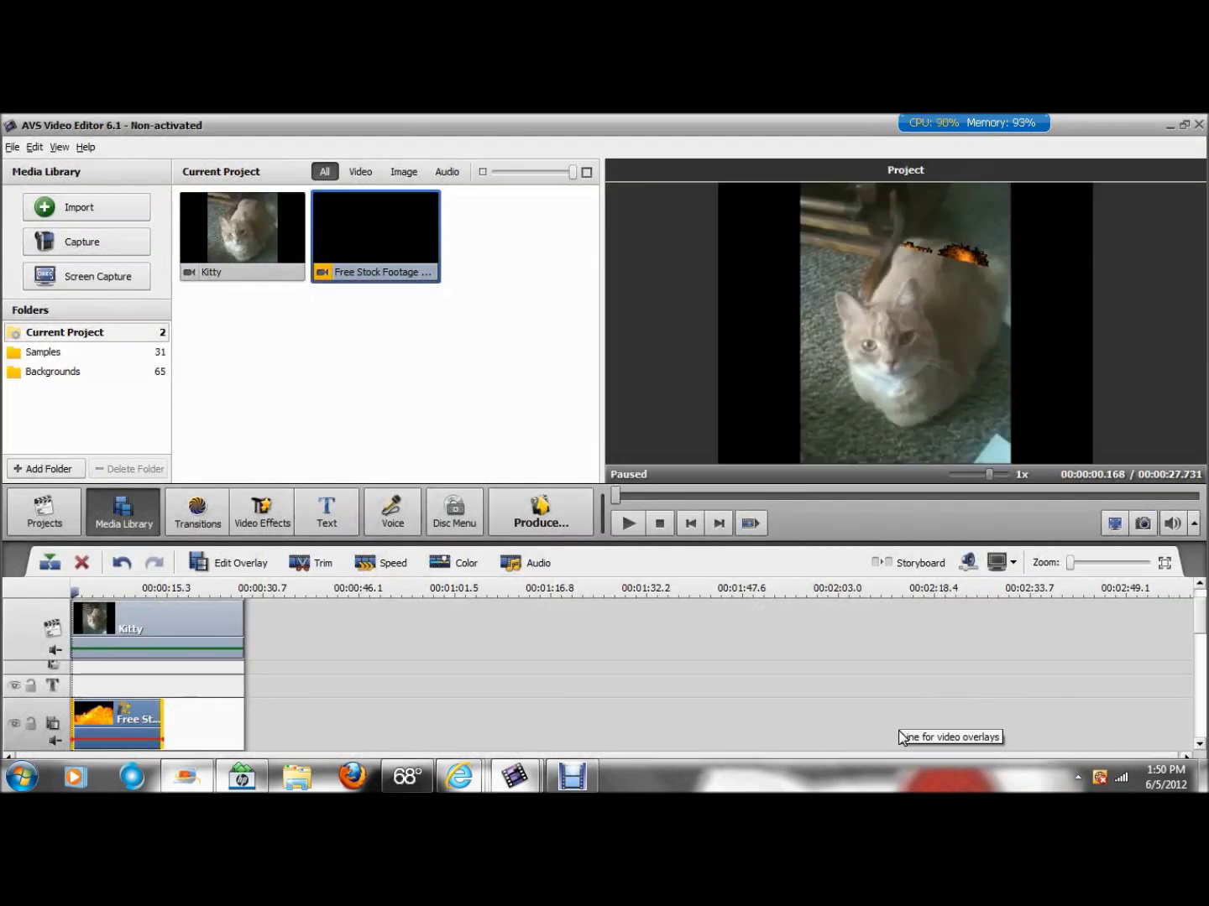
left_click(628, 524)
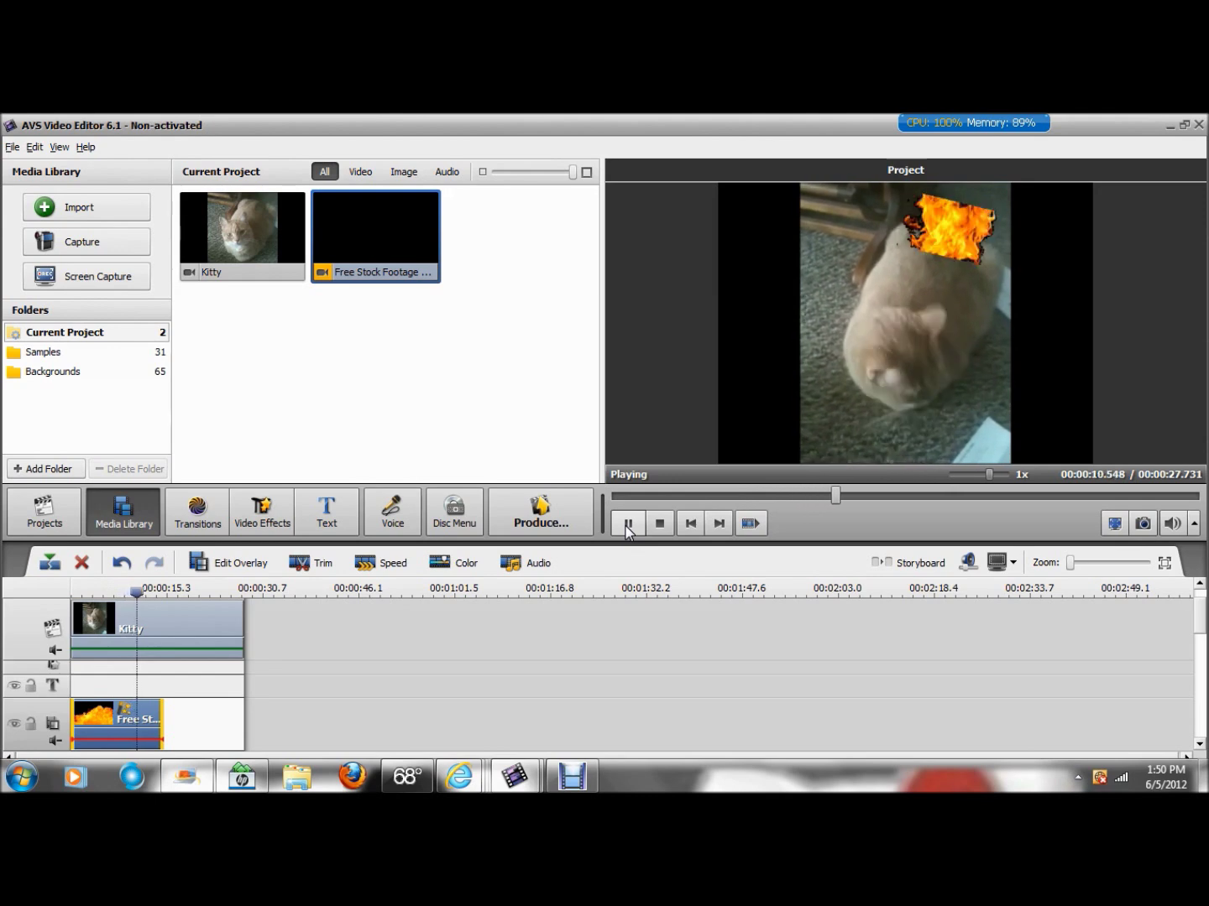
left_click(625, 523)
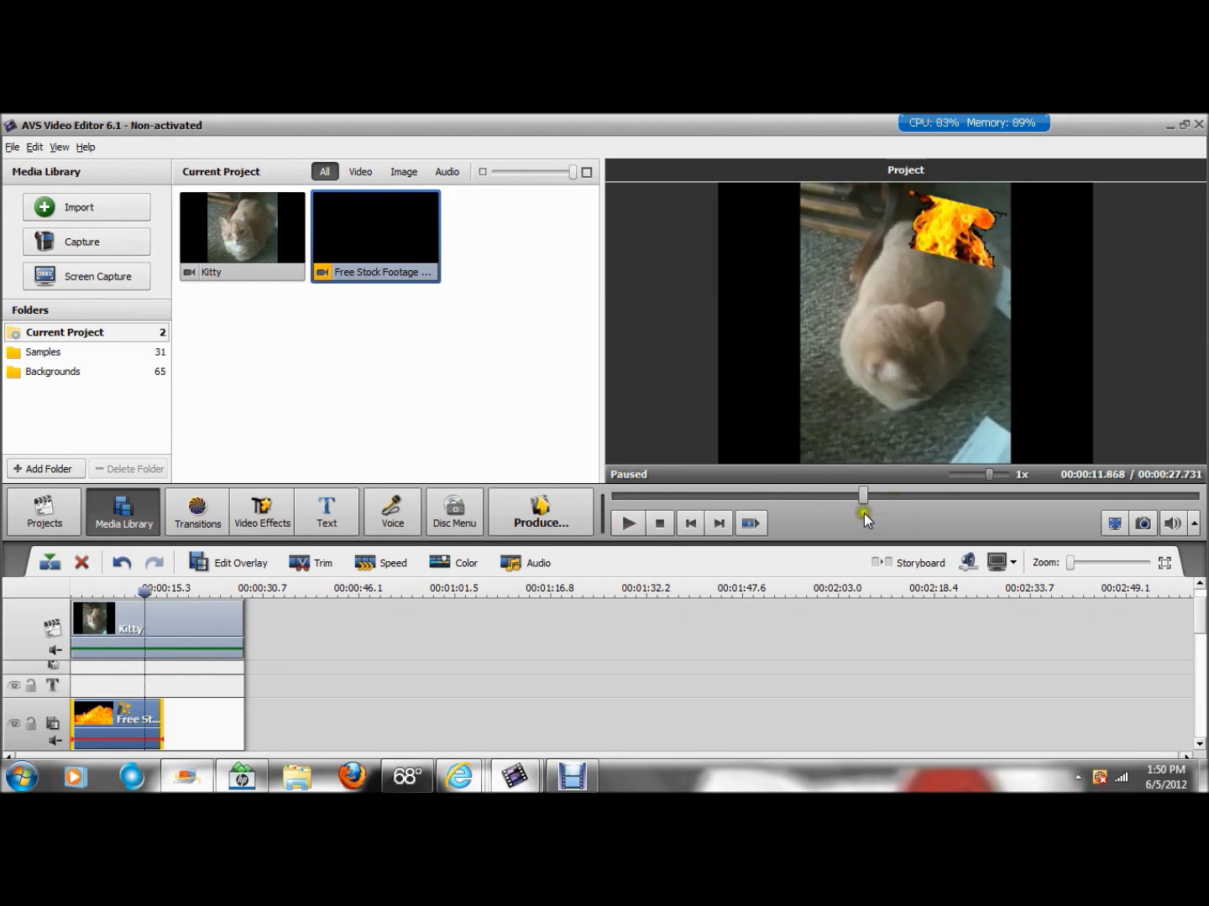
left_click_drag(860, 496, 599, 496)
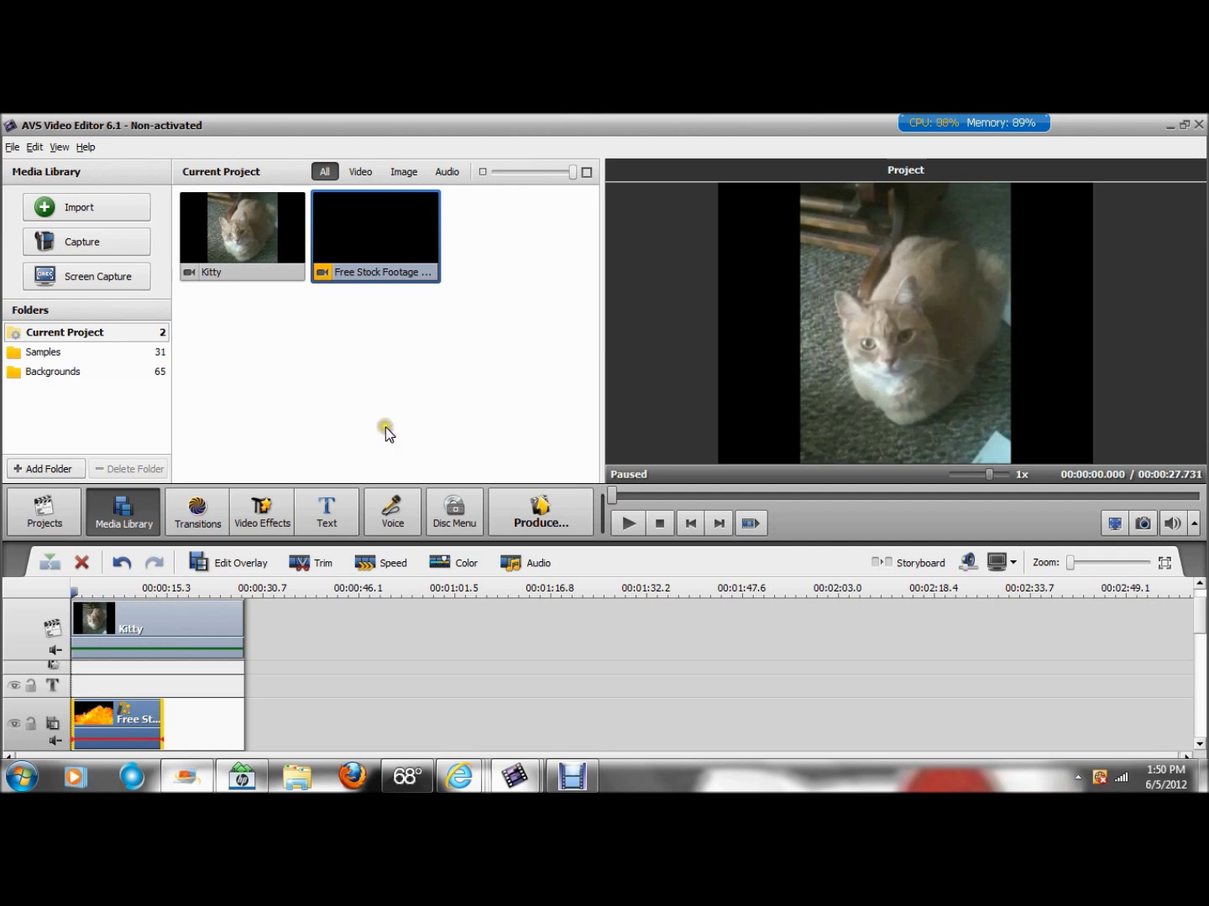
- Import the Awesome Fart Sounds Download Link audio file from the Desktop via File > Import Media
left_click(11, 148)
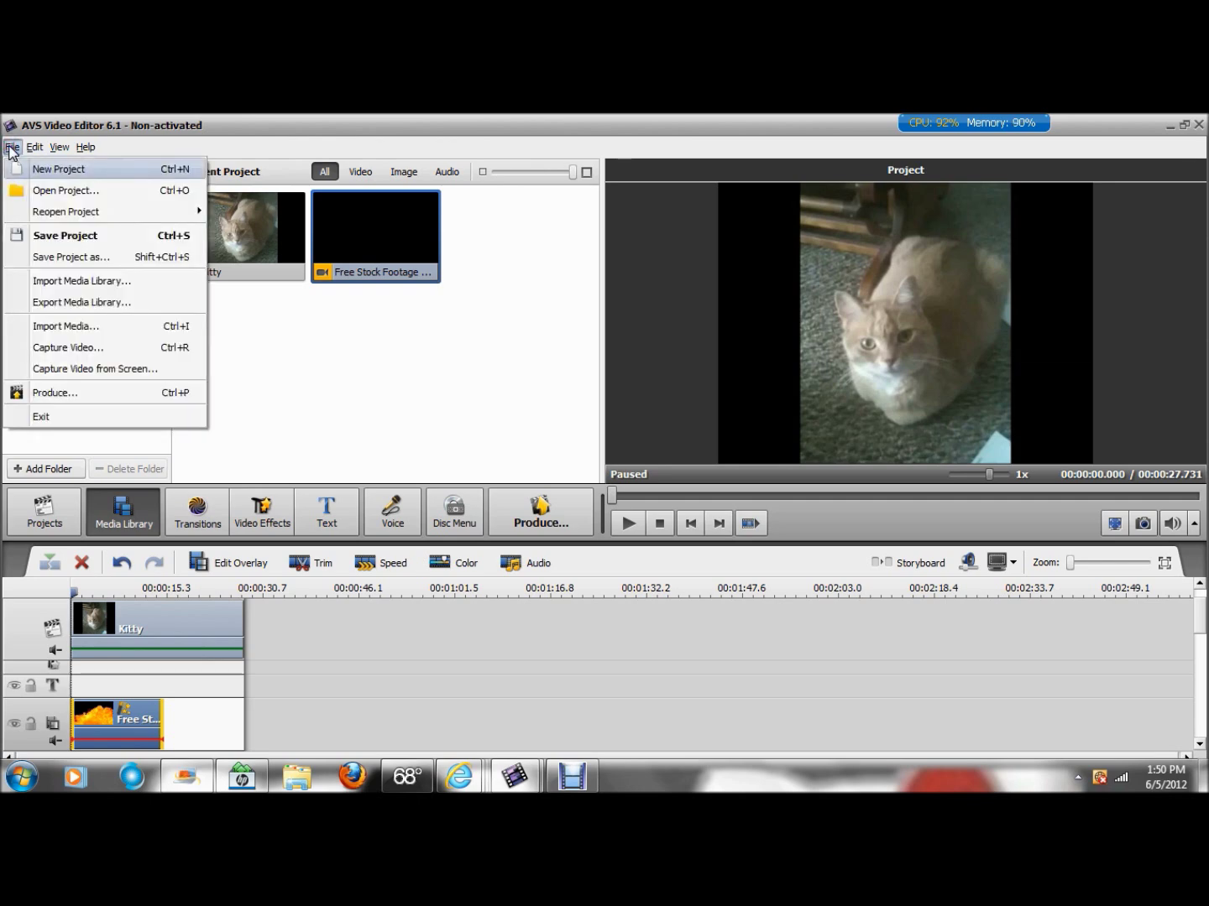
left_click(69, 326)
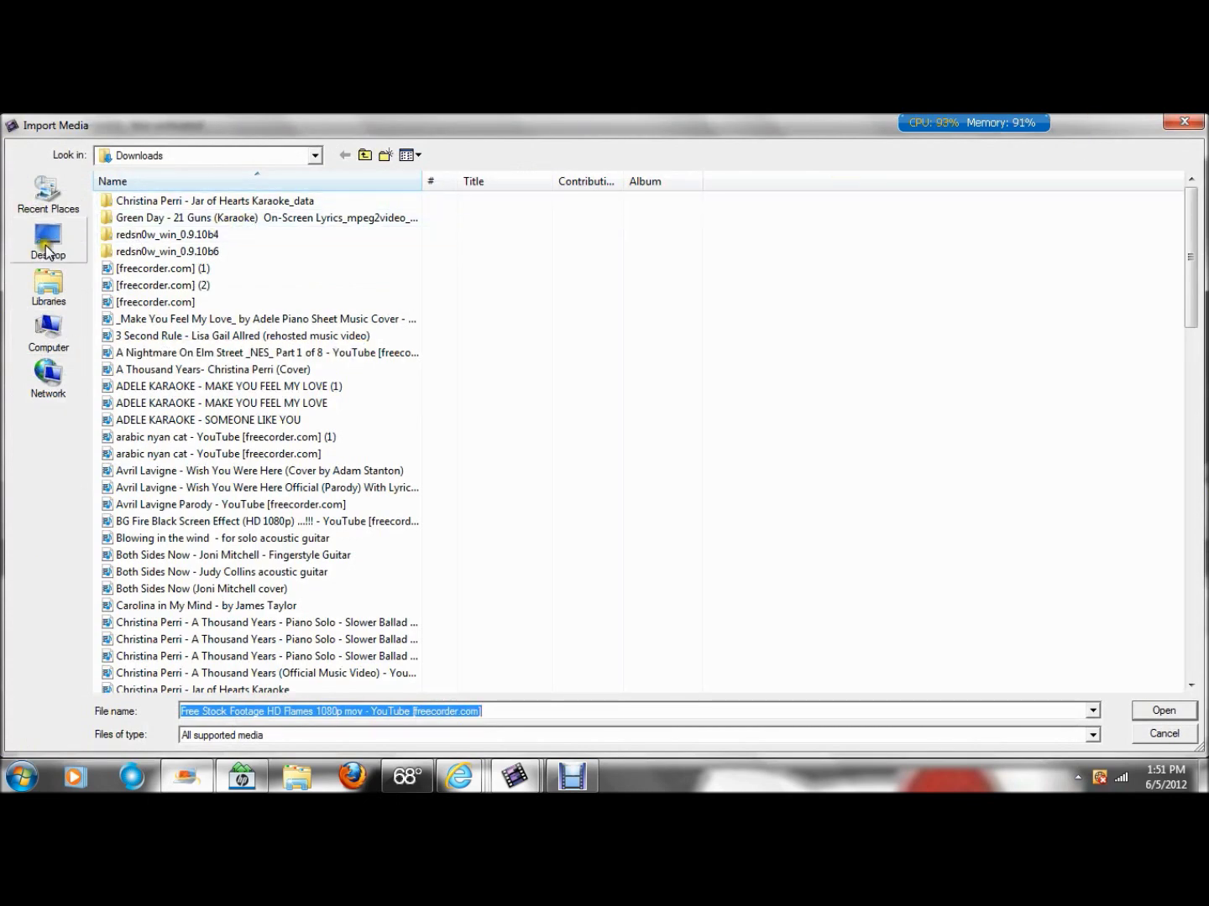
left_click(48, 249)
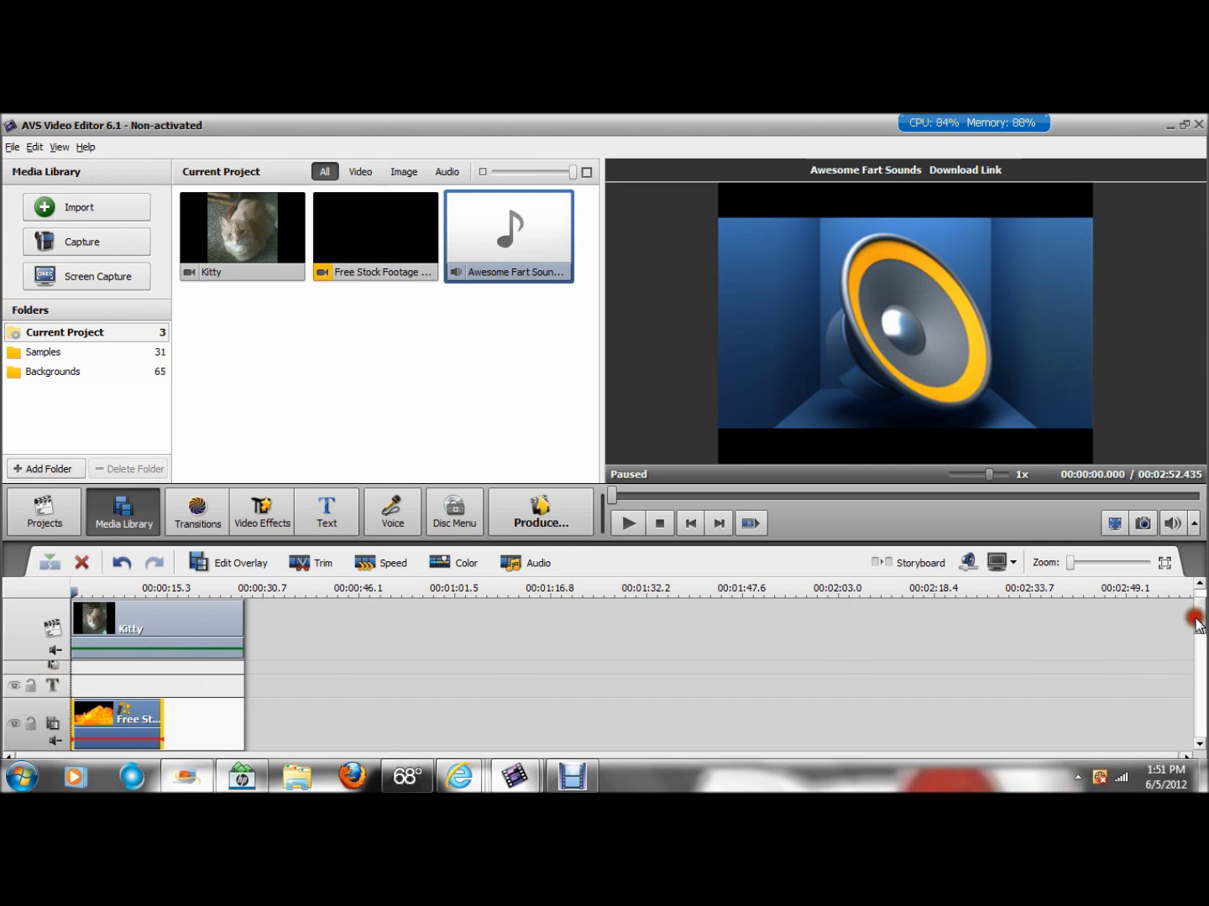
- Place the Awesome Fart Sounds audio clip from the media library onto the timeline's audio mix track
left_click_drag(1198, 621, 1197, 720)
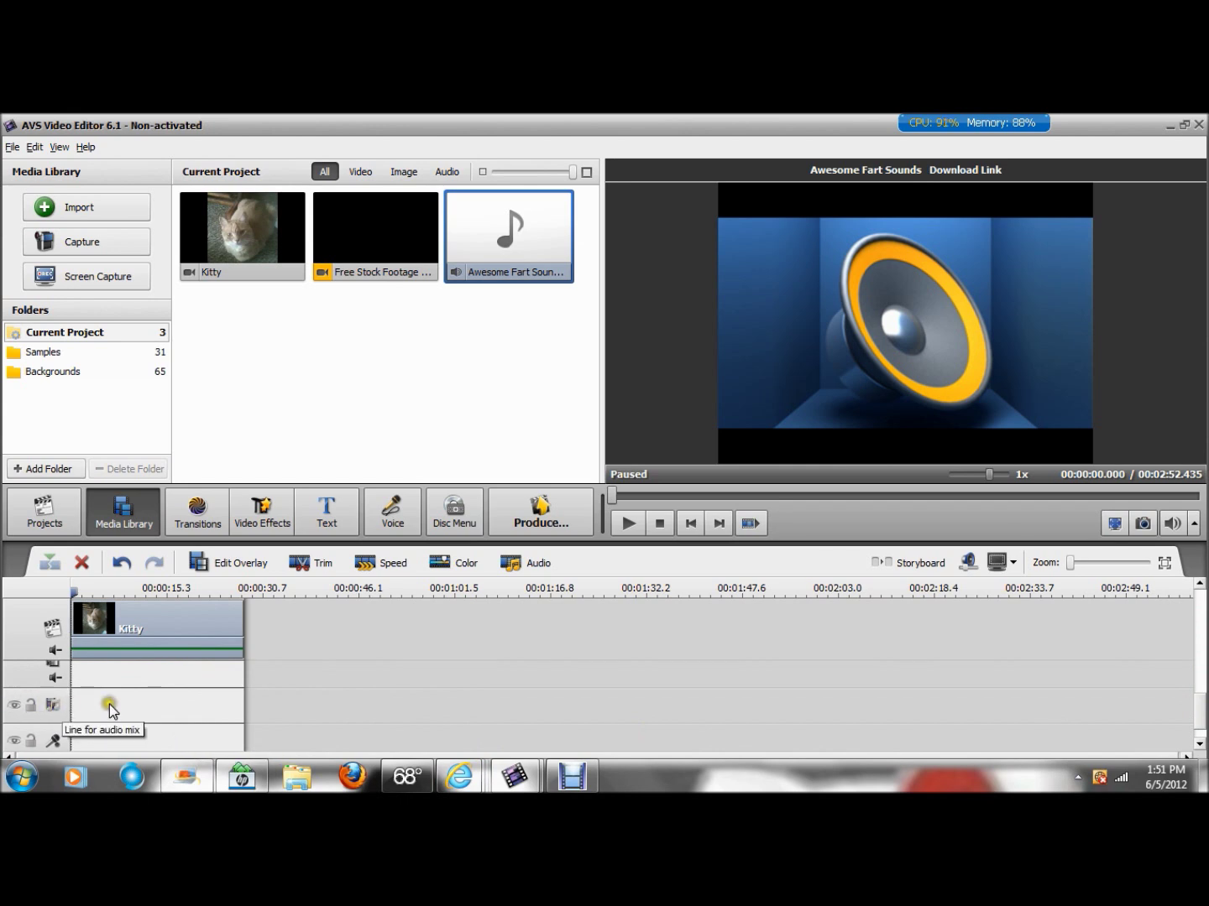
left_click_drag(523, 248, 75, 716)
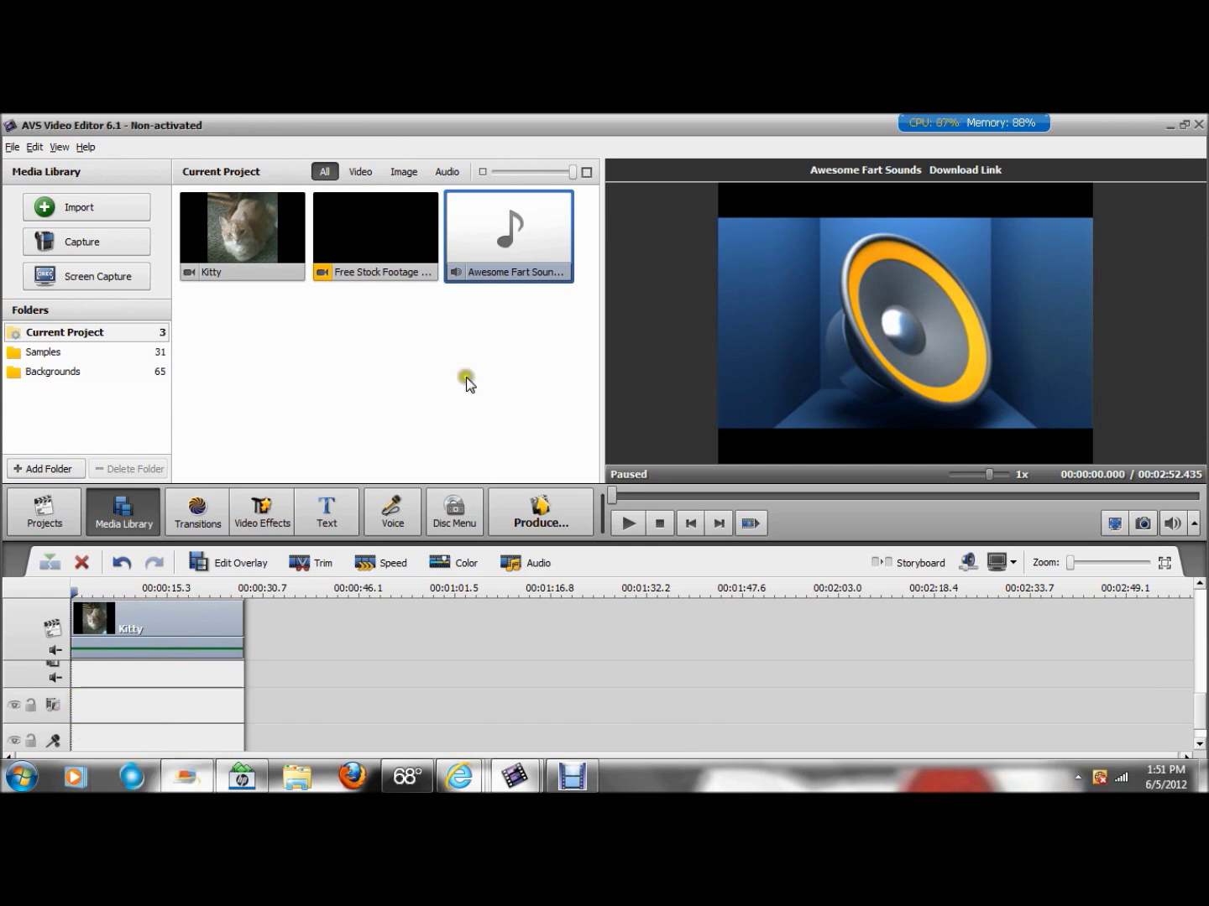
left_click_drag(541, 227, 74, 712)
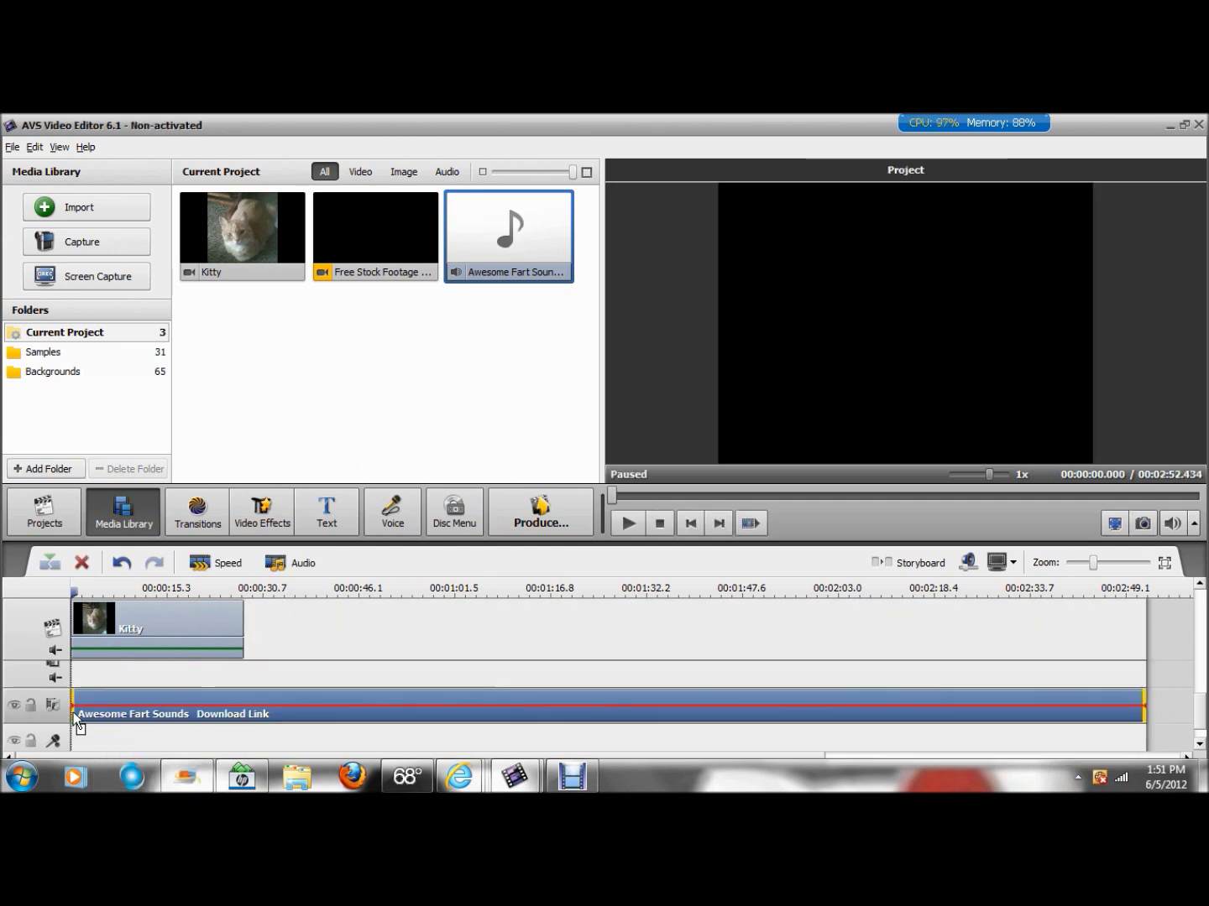
left_click(628, 524)
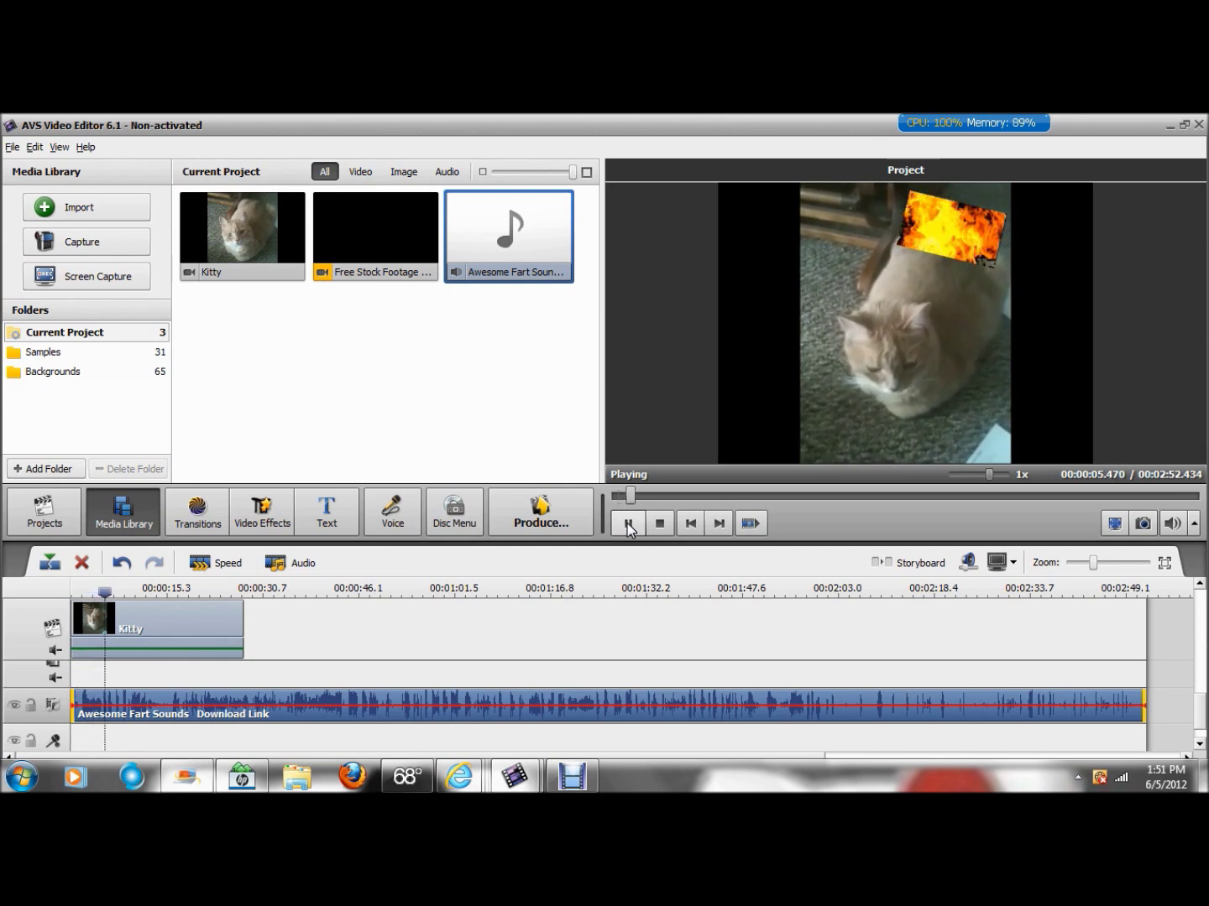
left_click(627, 523)
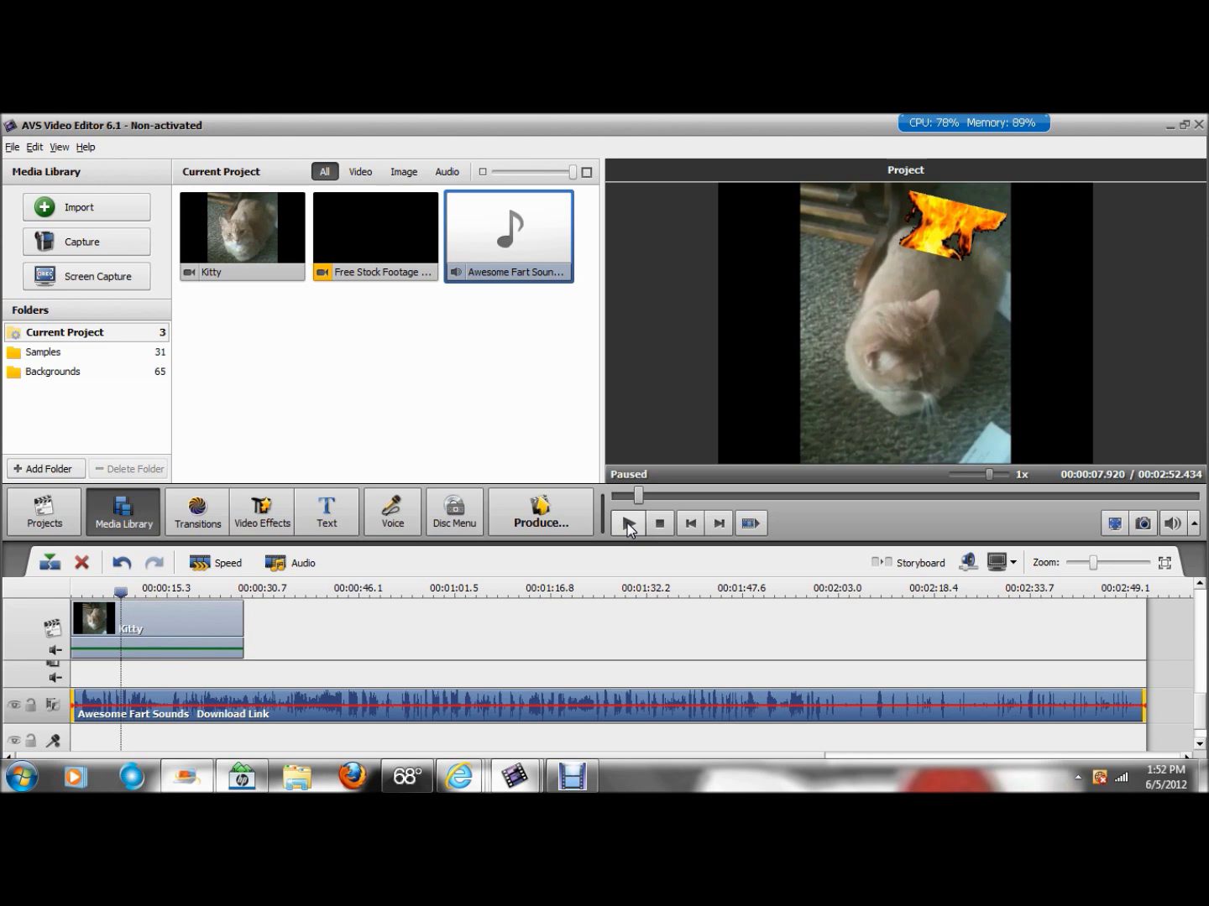
left_click(416, 633)
left_click(612, 637)
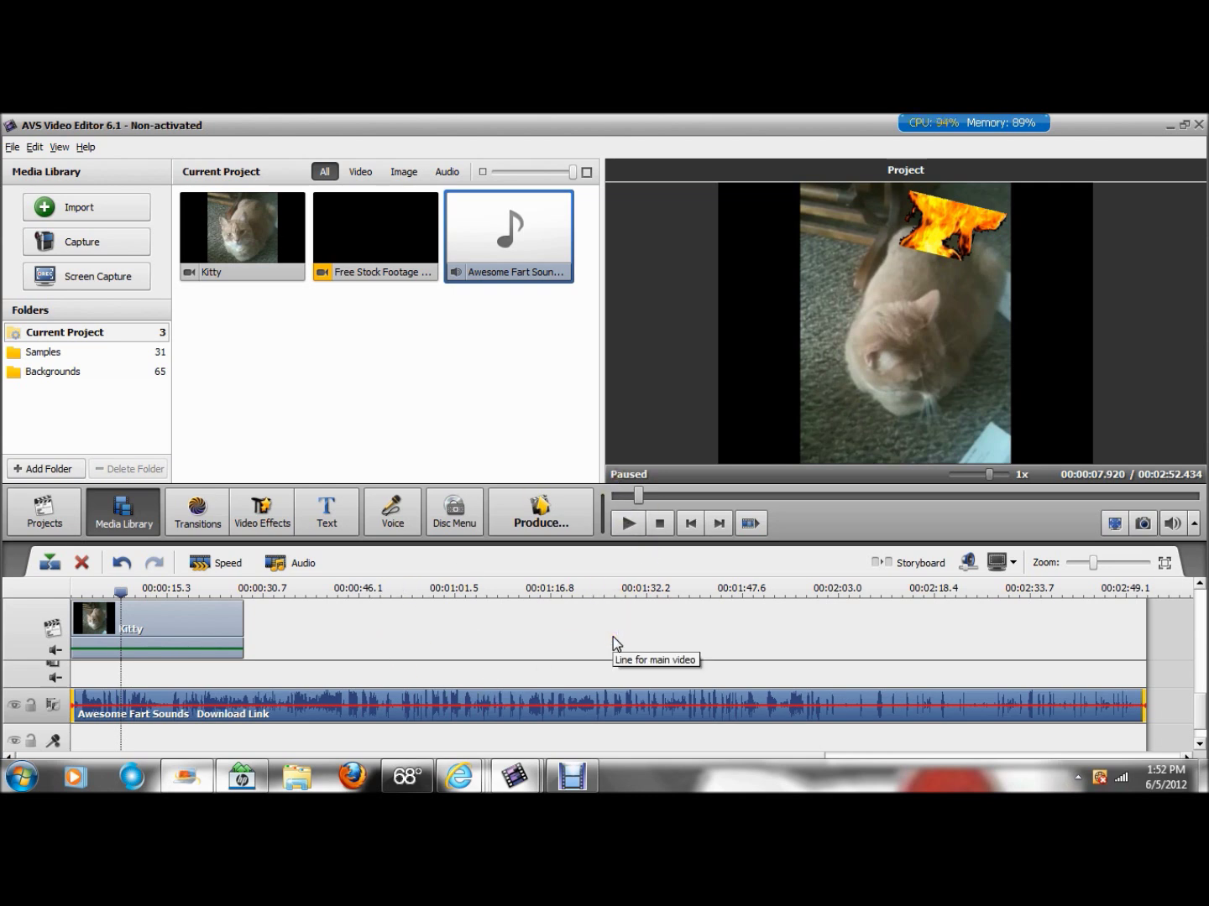